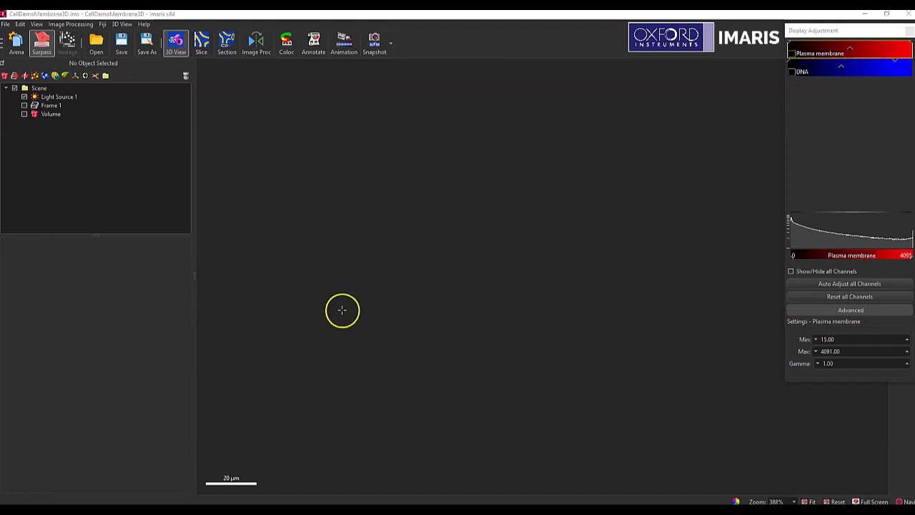
# - Show the volume with the DNA channel, inspect the nuclei from several angles, and reset the 3D view
pyautogui.click(25, 115)
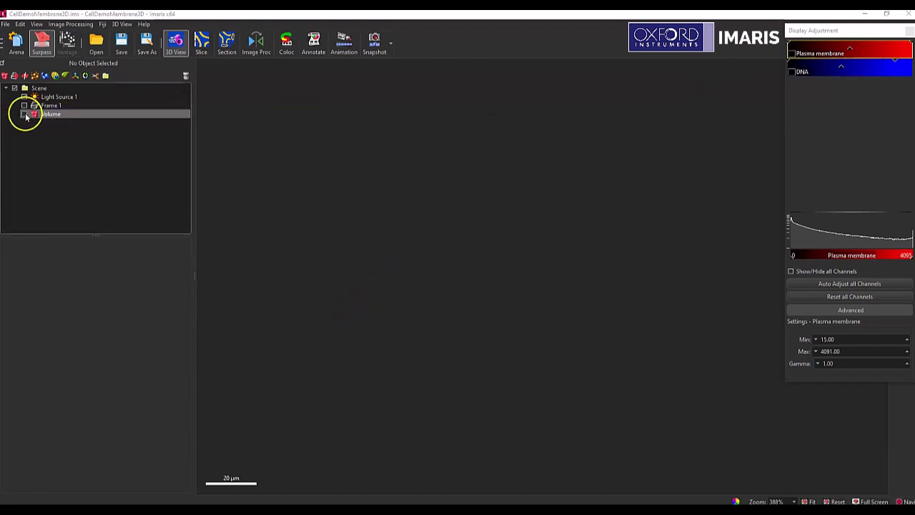
pyautogui.click(792, 72)
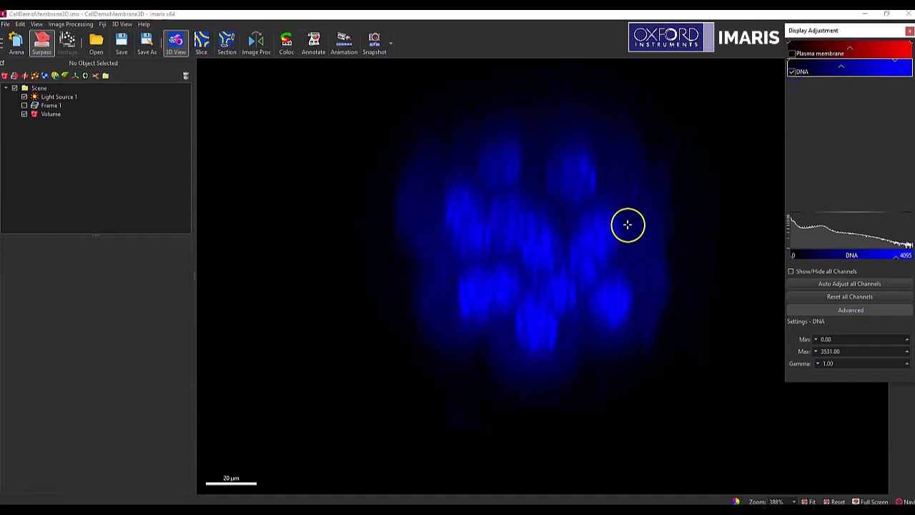
pyautogui.click(814, 501)
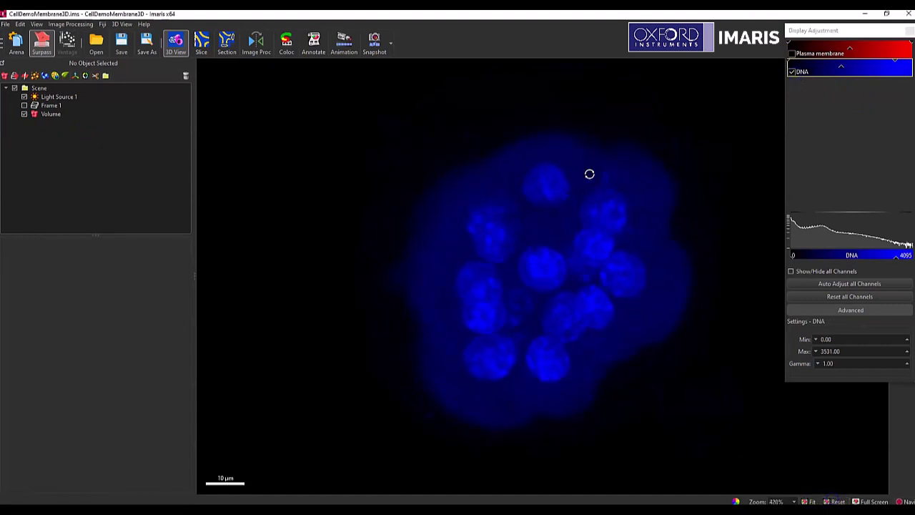
pyautogui.moveTo(579, 182); pyautogui.dragTo(522, 176)
pyautogui.moveTo(613, 192); pyautogui.dragTo(511, 356)
pyautogui.moveTo(573, 272); pyautogui.dragTo(567, 237)
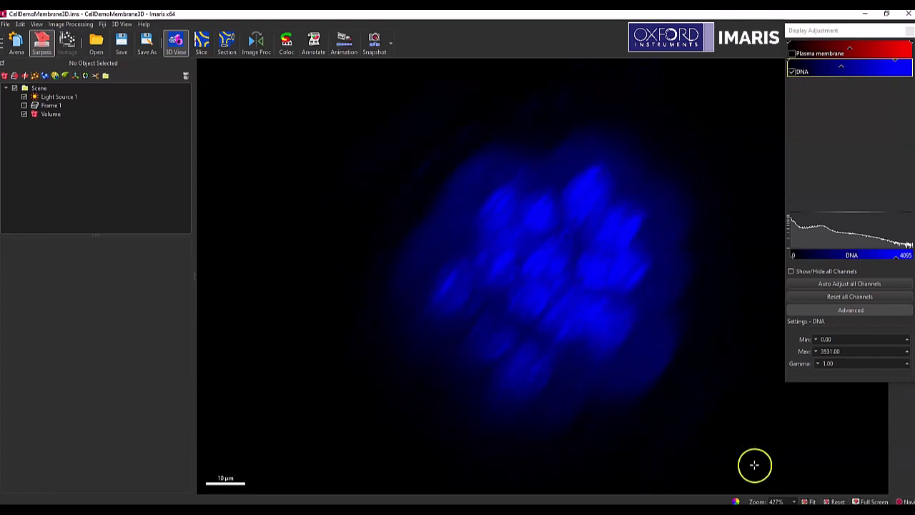
pyautogui.click(835, 501)
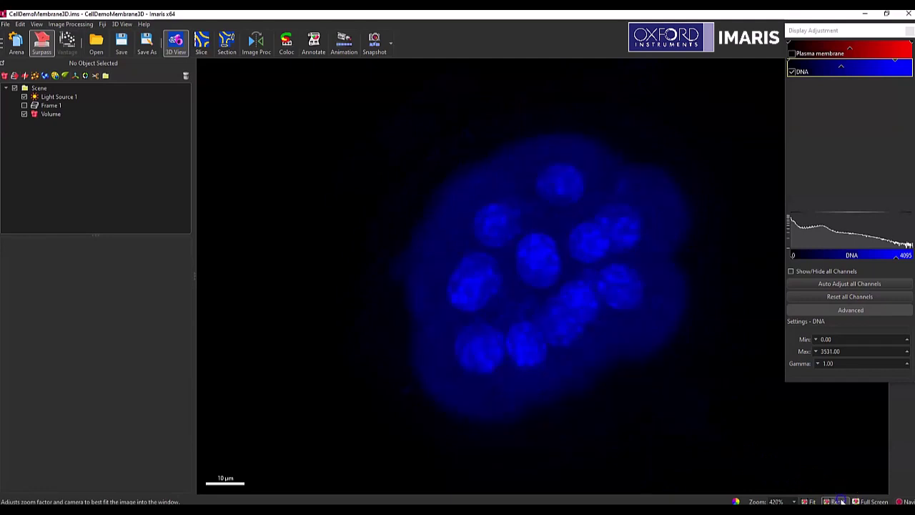
# - Start creating a new Surfaces object from Channel 2 - DNA, keeping smoothing and absolute intensity thresholding
pyautogui.click(46, 77)
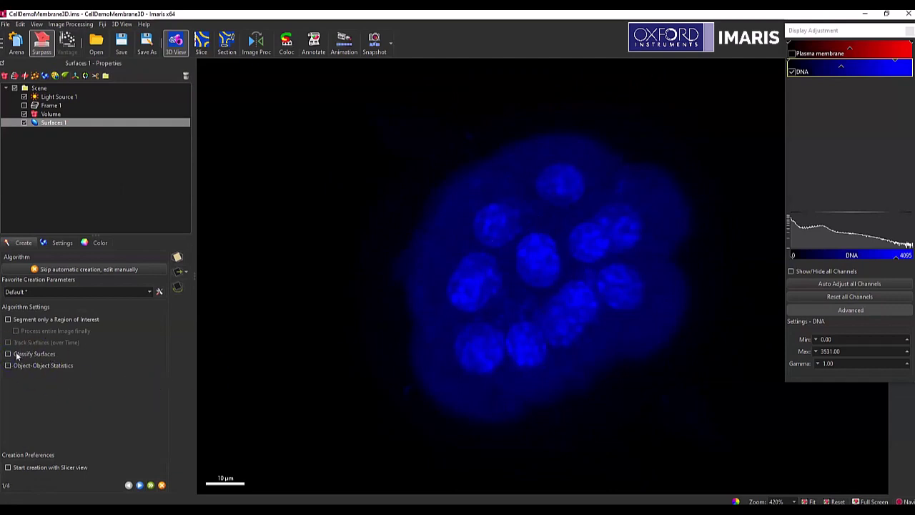
pyautogui.click(139, 487)
pyautogui.click(90, 280)
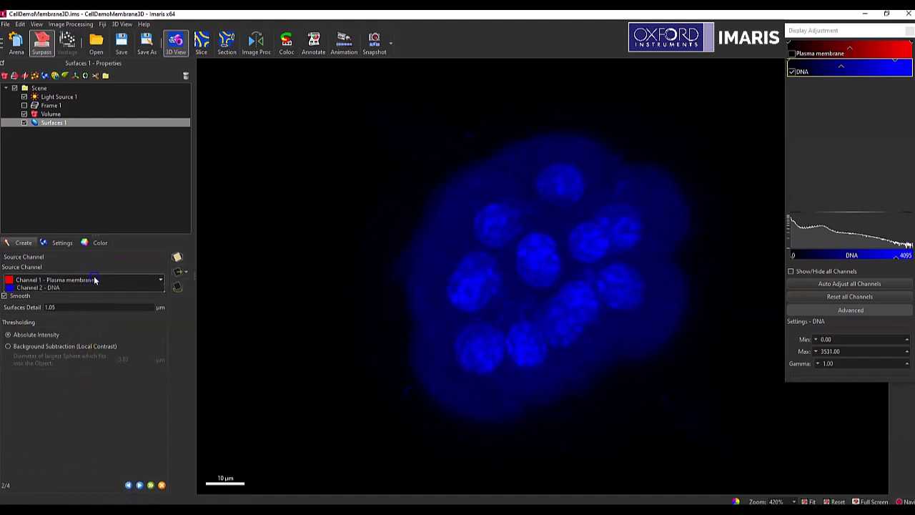
pyautogui.click(90, 298)
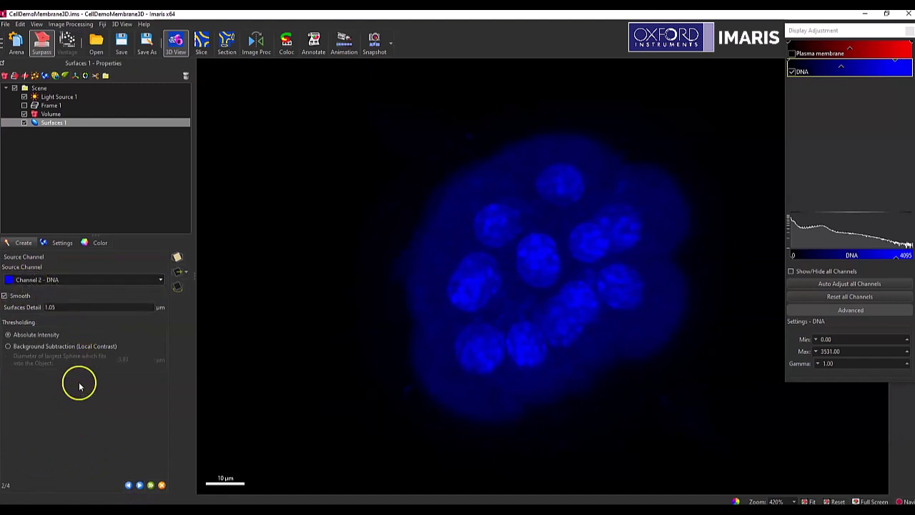
pyautogui.click(139, 487)
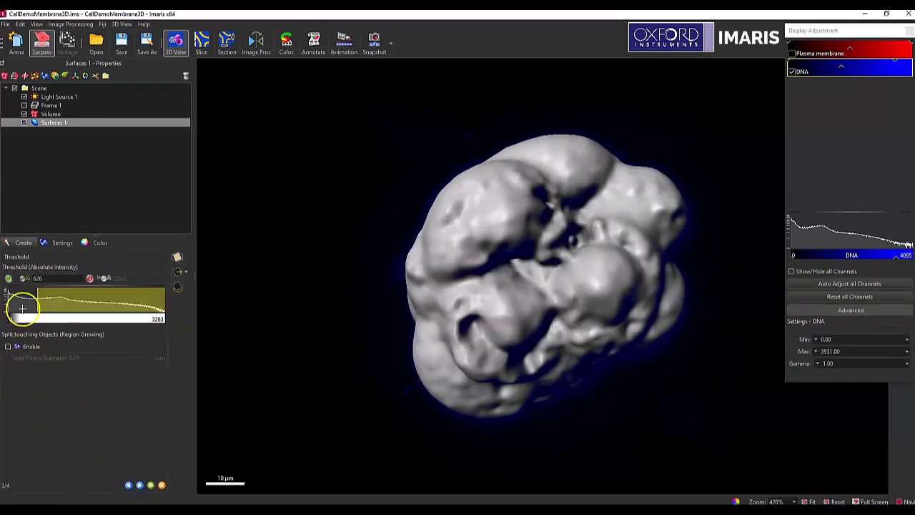
# - Raise the absolute intensity threshold to 1656 so the surfaces outline individual nuclei, and calculate the surfaces
pyautogui.moveTo(37, 300); pyautogui.dragTo(87, 306)
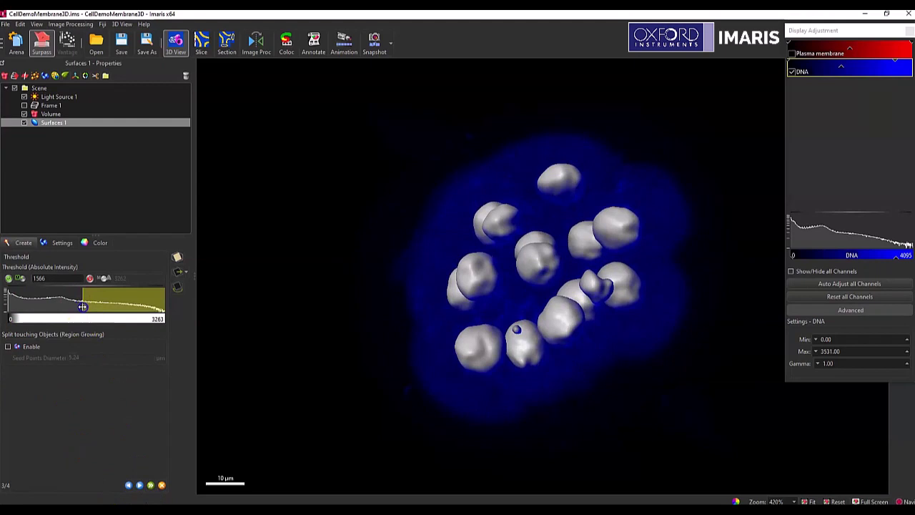
pyautogui.click(177, 257)
pyautogui.click(140, 485)
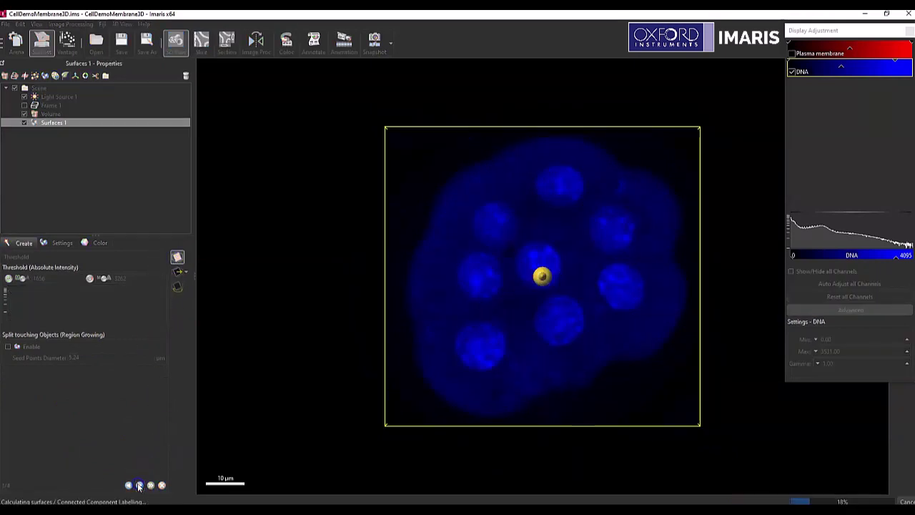
# - Turn off the slicer rendering, filter the surfaces to a number of voxels above 961, and finish the creation
pyautogui.click(177, 257)
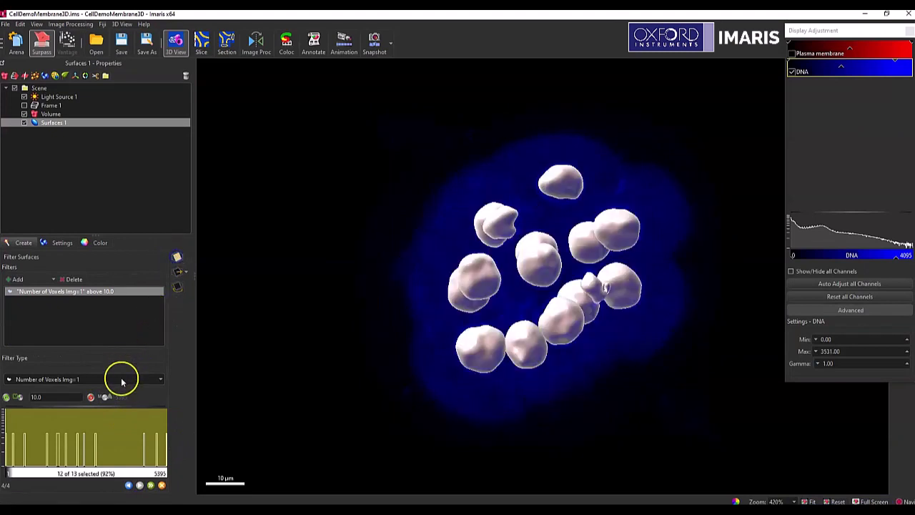
pyautogui.moveTo(26, 431)
pyautogui.mouseDown()
pyautogui.moveTo(19, 435)
pyautogui.moveTo(34, 434)
pyautogui.mouseUp()
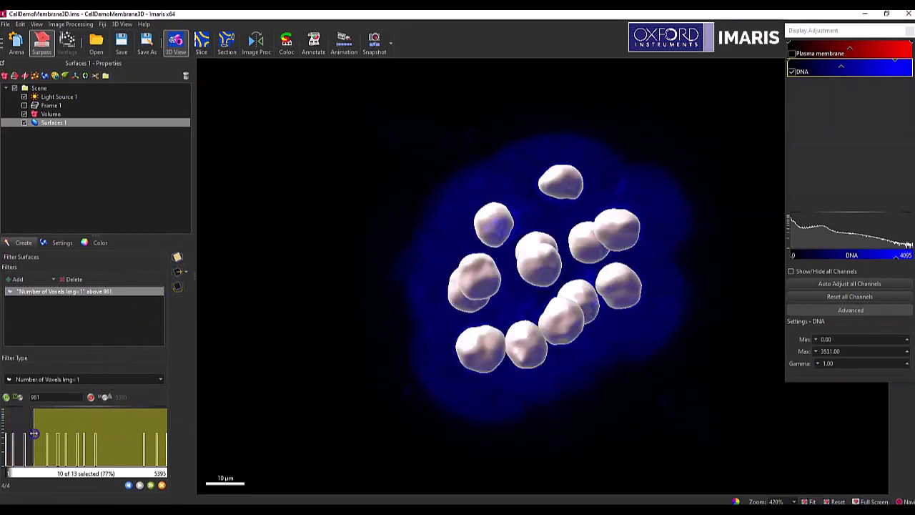
pyautogui.click(150, 486)
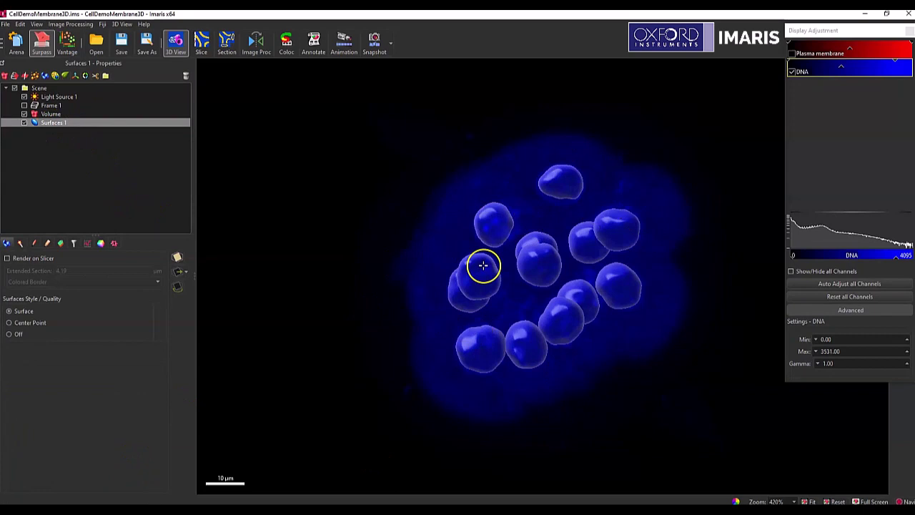
# - Mask all nuclei surfaces on Channel 2 - DNA with the distance transform setting, duplicating the channel before applying the mask
pyautogui.click(47, 245)
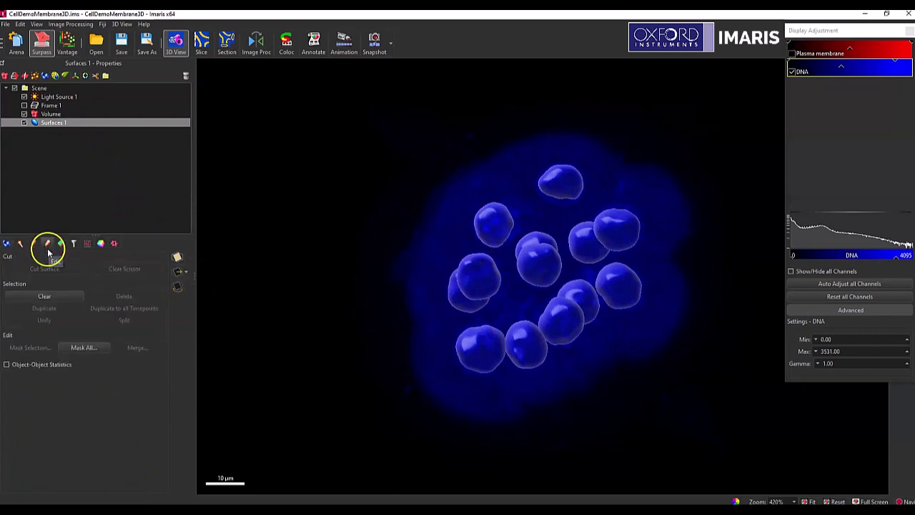
pyautogui.click(84, 348)
pyautogui.click(392, 191)
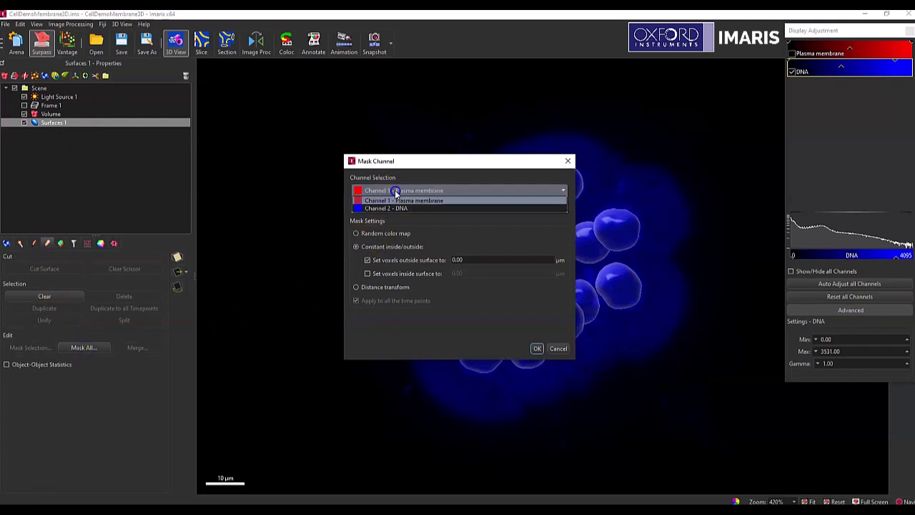
pyautogui.click(400, 208)
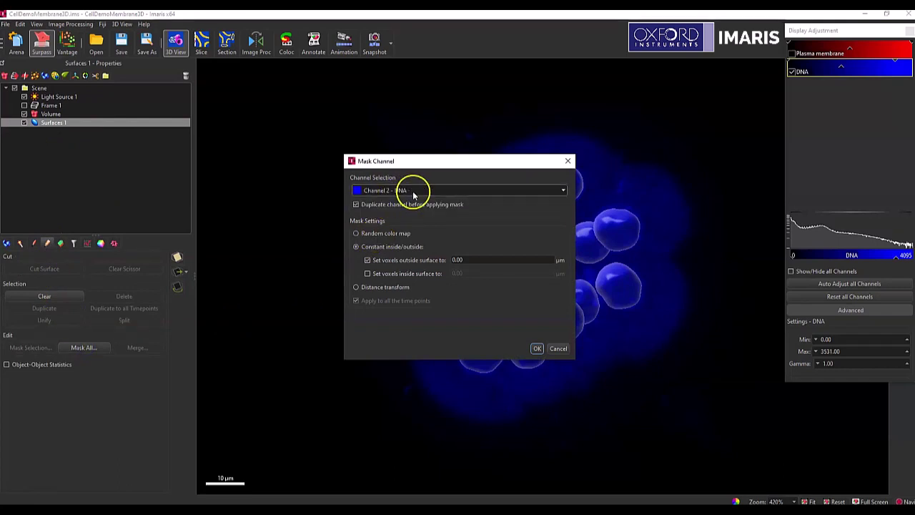
pyautogui.click(357, 288)
pyautogui.click(537, 349)
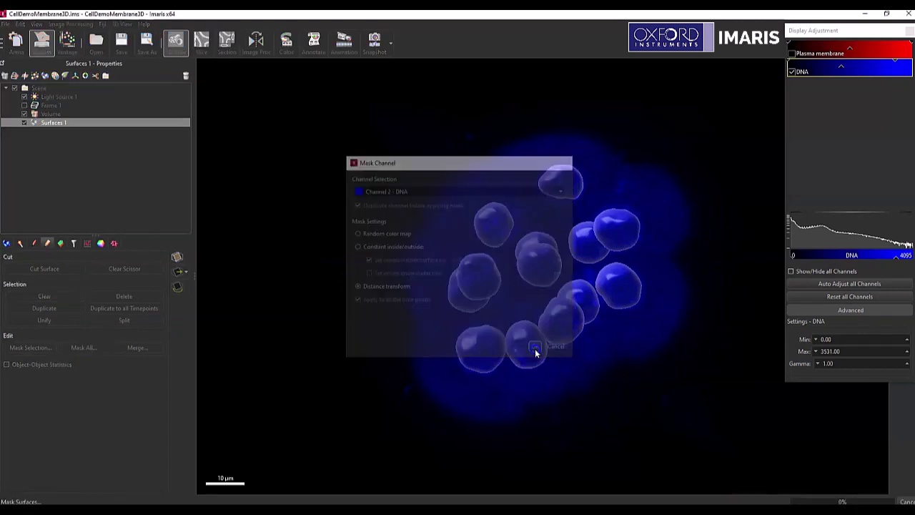
# - Hide the DNA channel and choose the Time 1 color table as the mapped color of the Surfaces 1 Distance Transform channel
pyautogui.click(792, 71)
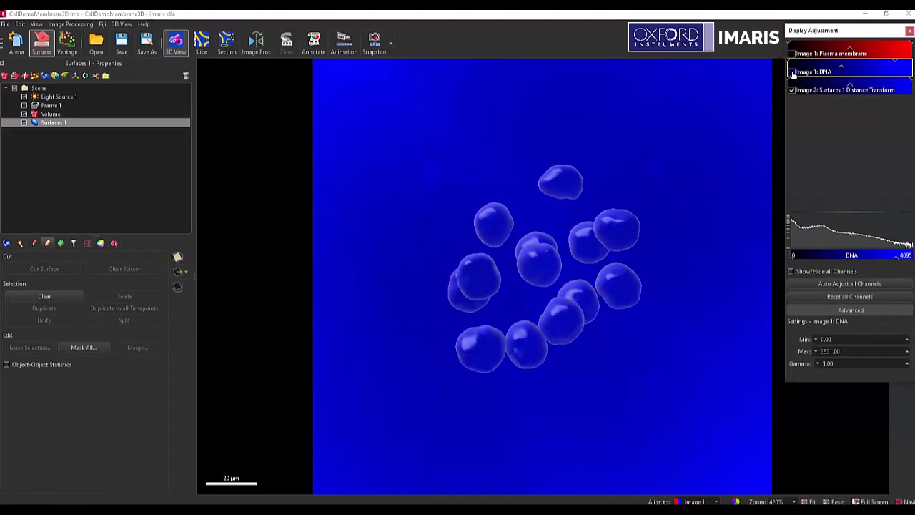
pyautogui.doubleClick(871, 93)
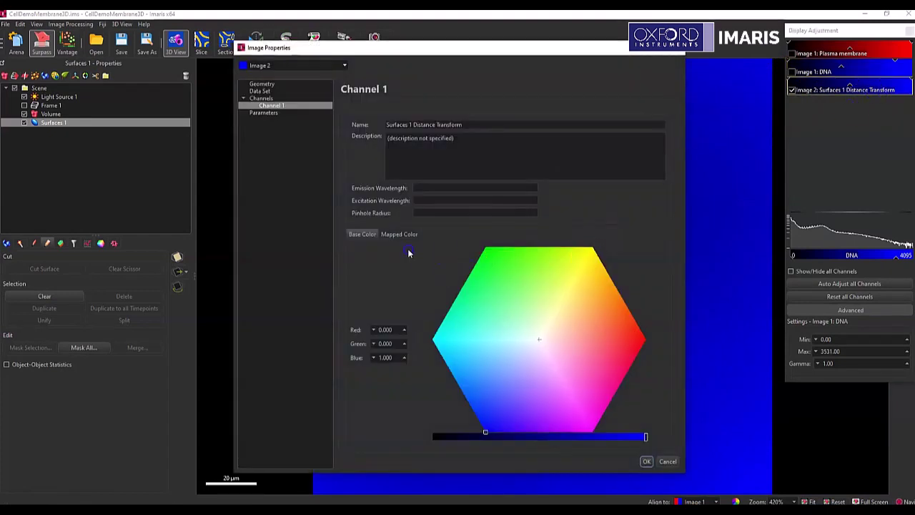
pyautogui.click(398, 235)
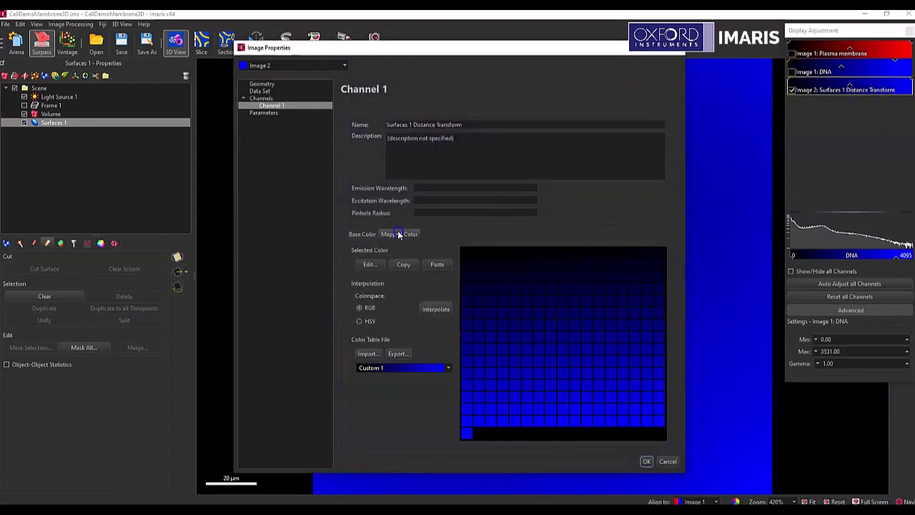
pyautogui.click(448, 367)
pyautogui.scroll(-3, 422, 411)
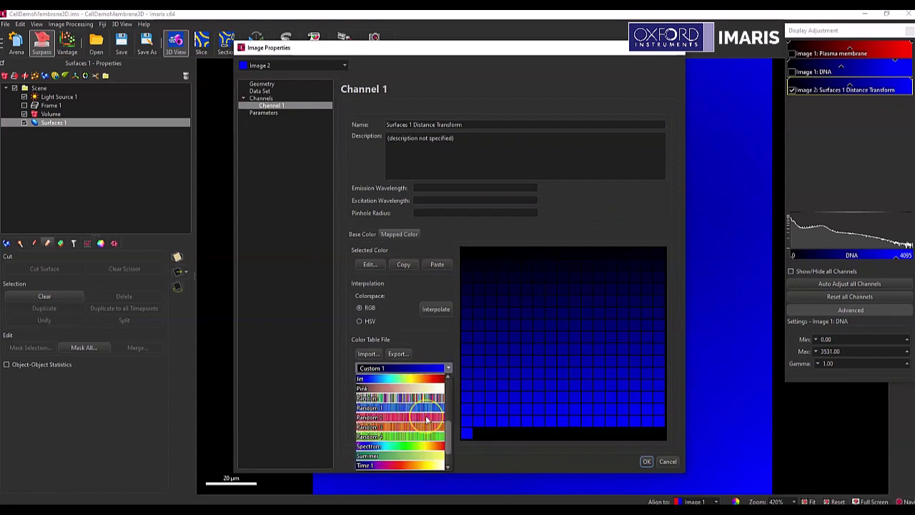
pyautogui.scroll(-2, 429, 415)
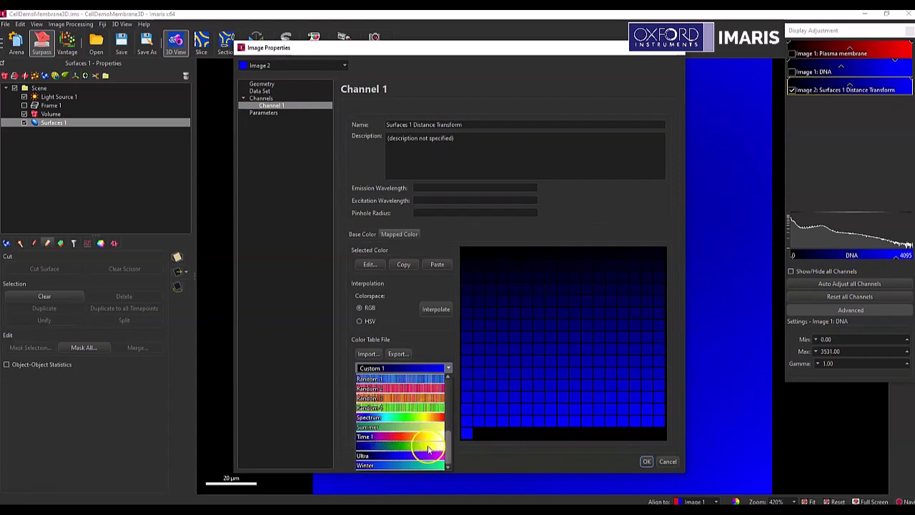
pyautogui.click(429, 436)
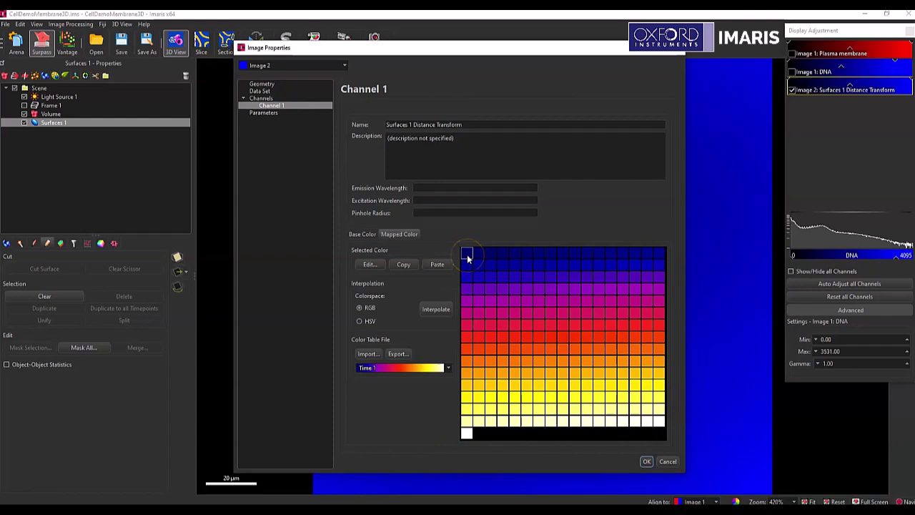
# - Change the color table's first entry to black (#000000), apply the mapped colors, and reset the display range of all channels
pyautogui.click(370, 265)
pyautogui.click(346, 189)
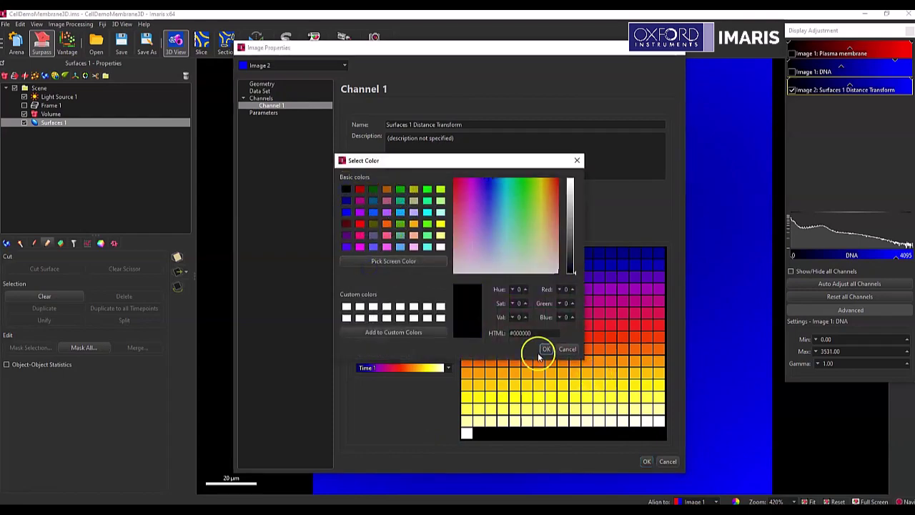
pyautogui.click(547, 349)
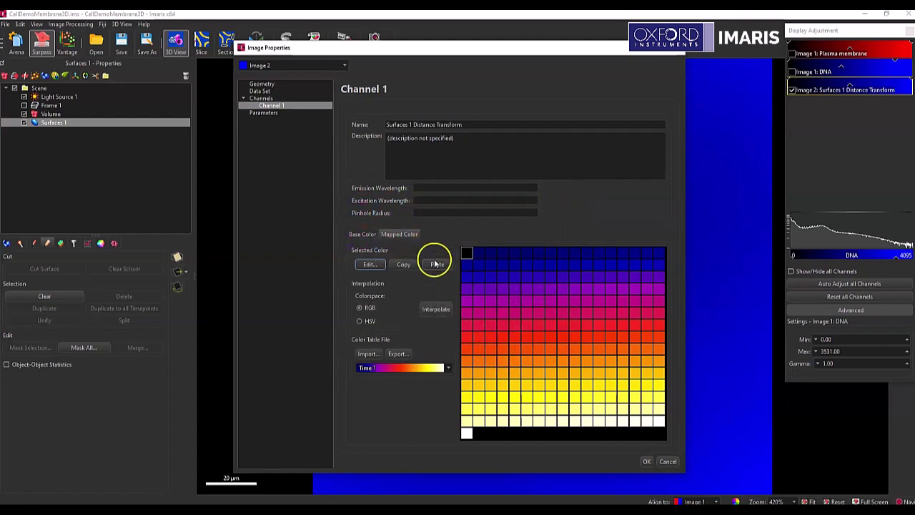
pyautogui.click(647, 461)
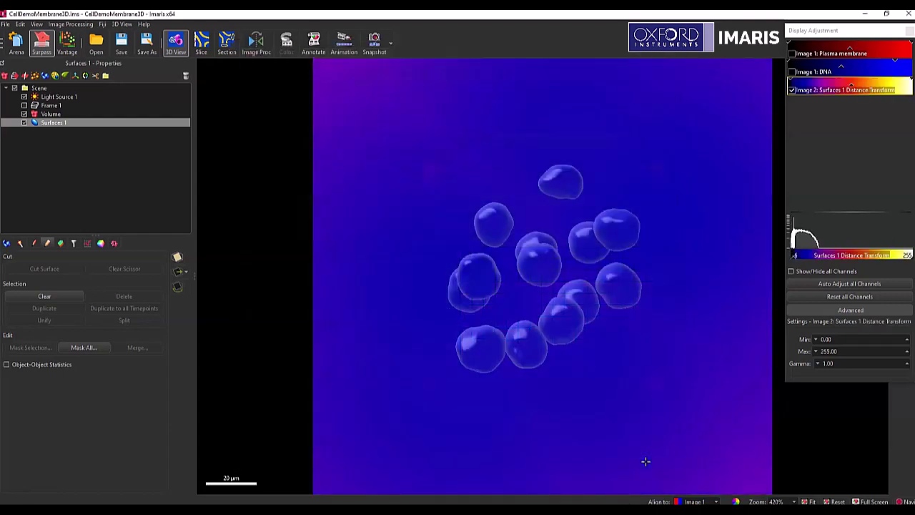
pyautogui.click(848, 296)
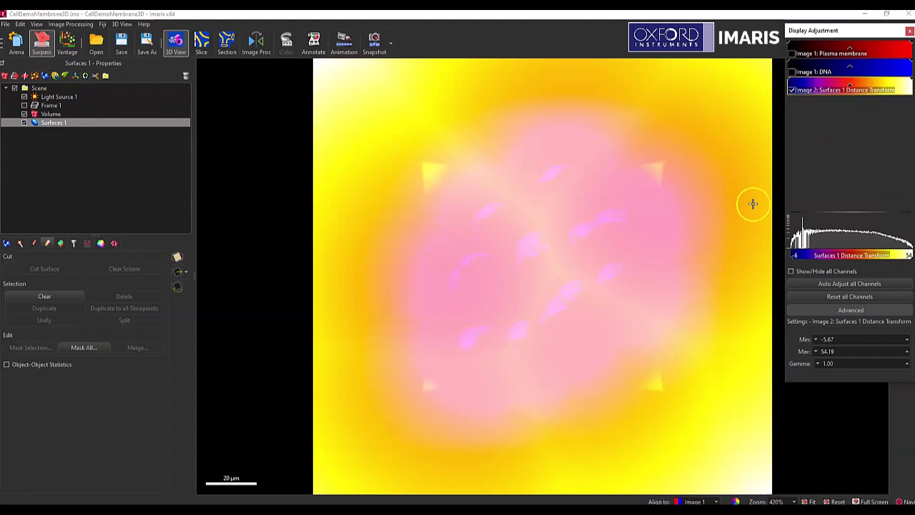
# - Start a second Surfaces object, hide Surfaces 1, and enable starting the creation with Slicer view
pyautogui.click(45, 75)
pyautogui.click(22, 124)
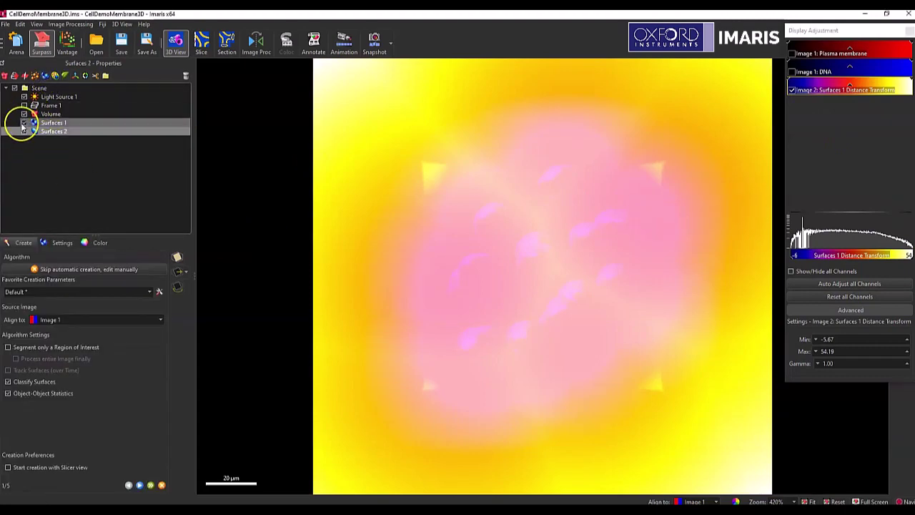
pyautogui.click(17, 147)
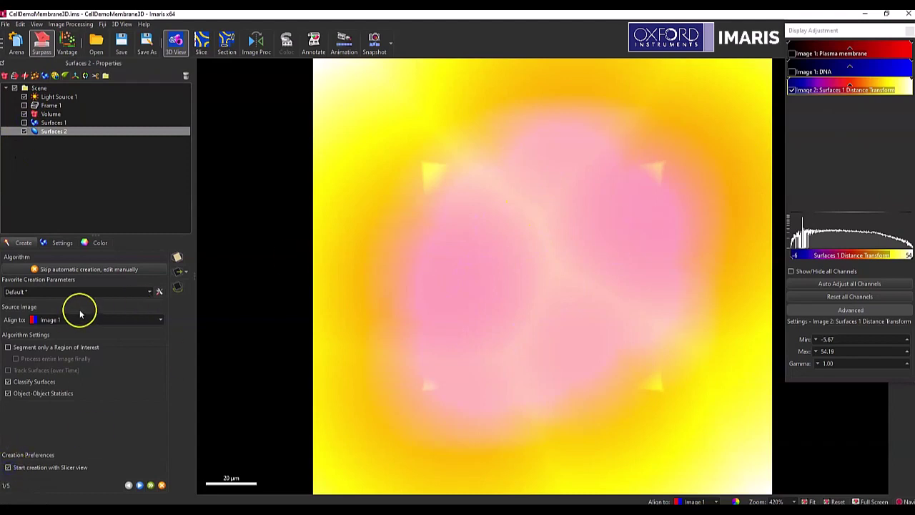
# - Align the new surfaces to Image 2 without classification or object-object statistics, continue to the source channel, and examine the distance transform slices
pyautogui.click(159, 320)
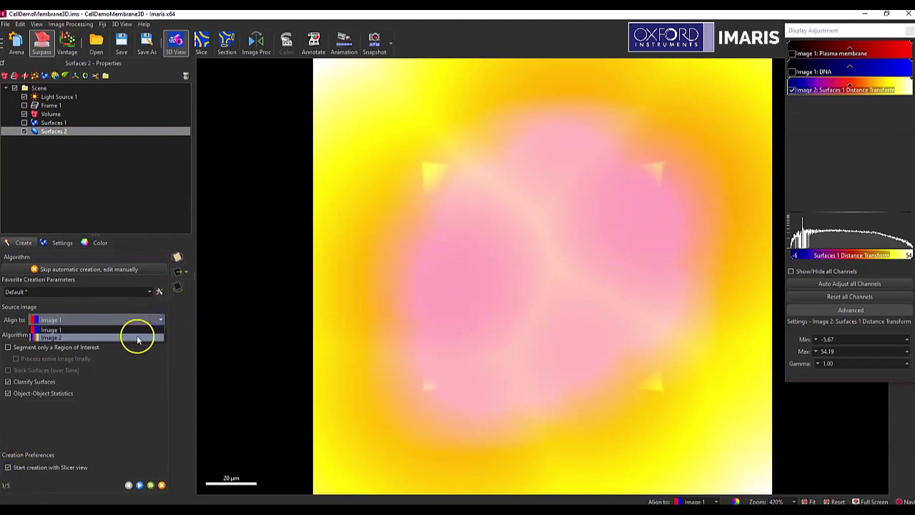
pyautogui.click(137, 337)
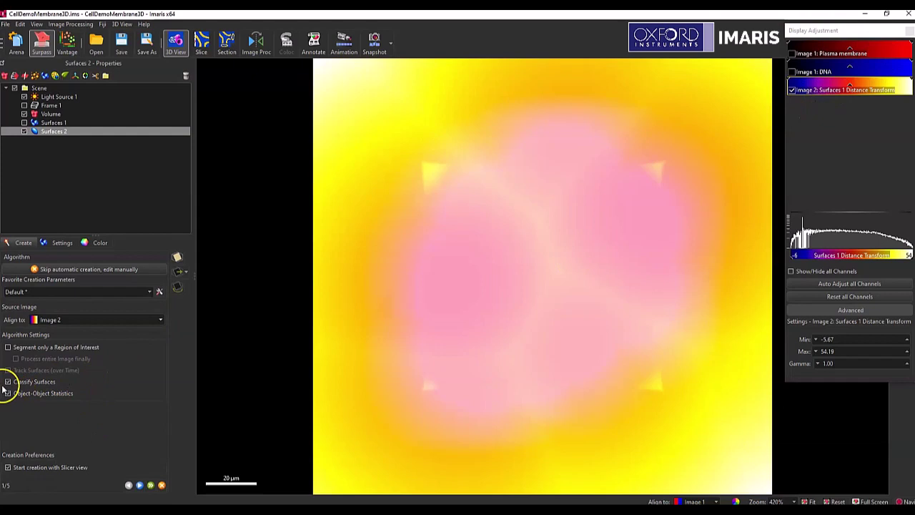
pyautogui.click(139, 485)
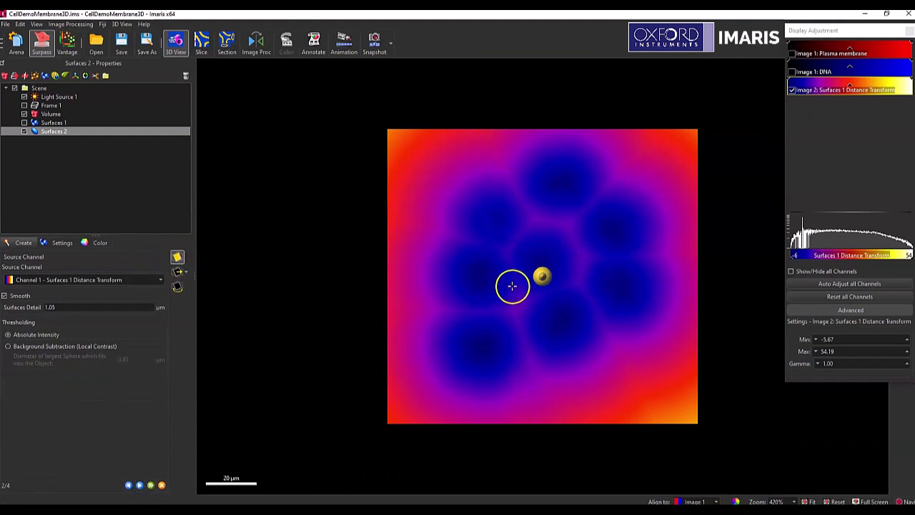
pyautogui.scroll(10, 512, 286)
pyautogui.scroll(-7, 512, 284)
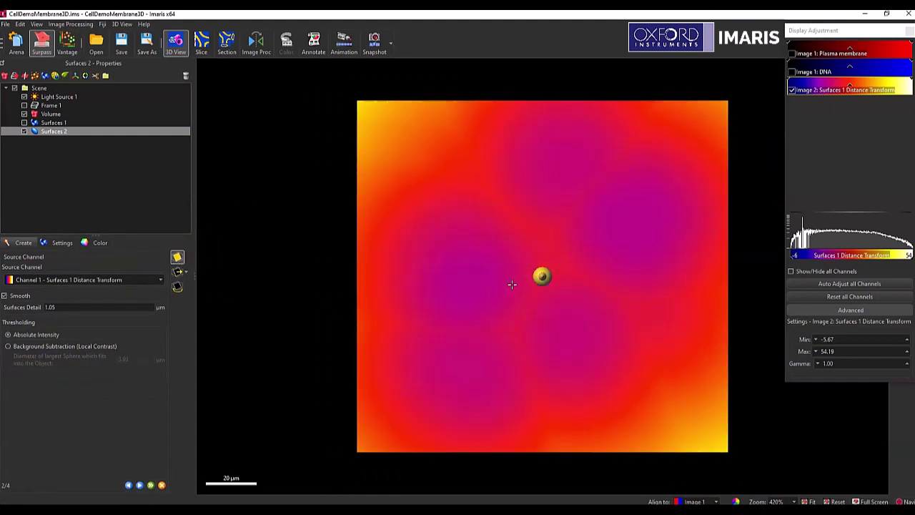
pyautogui.scroll(-10, 512, 284)
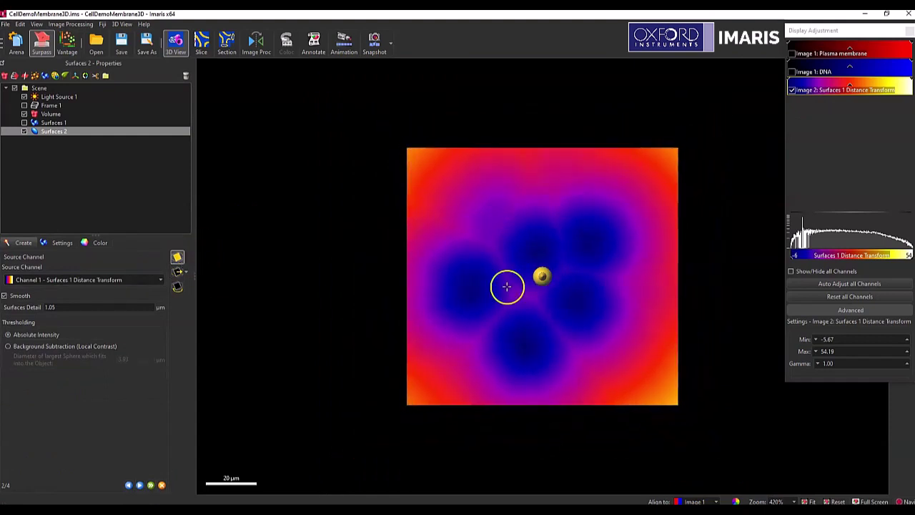
# - Show Surfaces 1 over the distance transform slice to compare the nuclei positions, and hide it again
pyautogui.moveTo(475, 292); pyautogui.dragTo(475, 291)
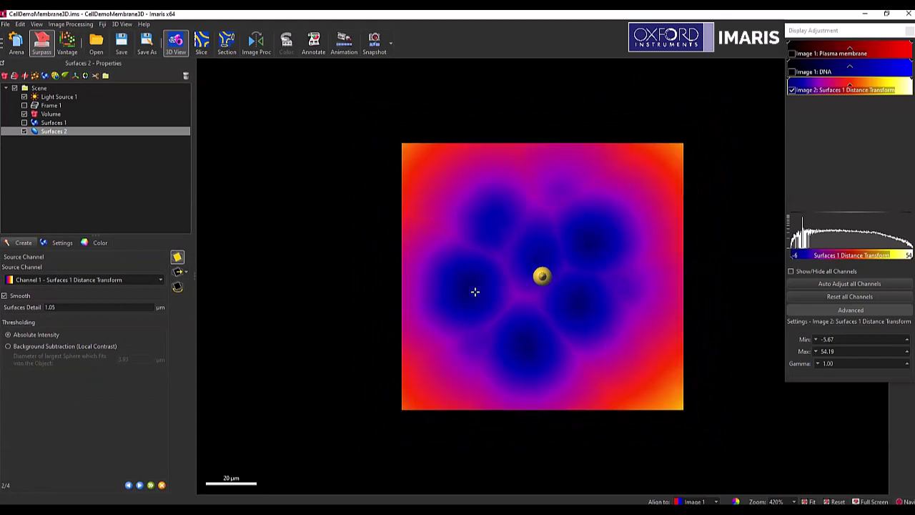
pyautogui.click(24, 123)
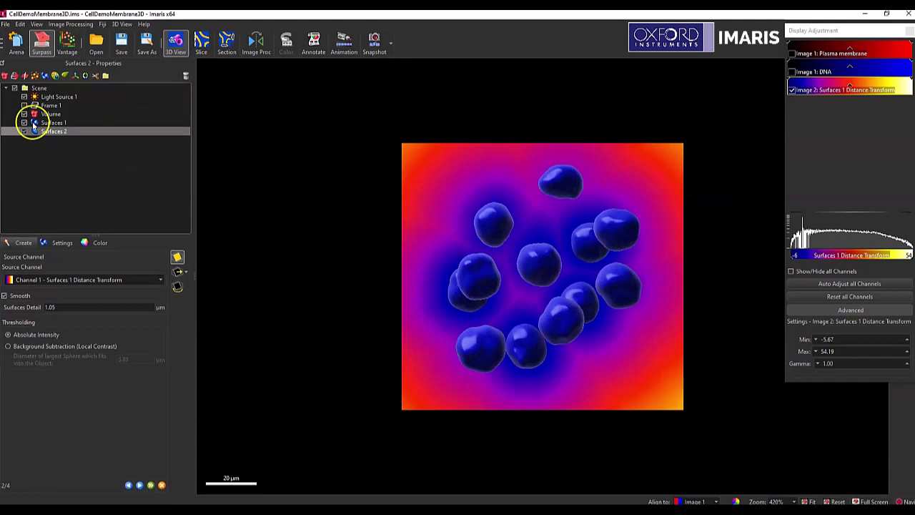
pyautogui.click(24, 123)
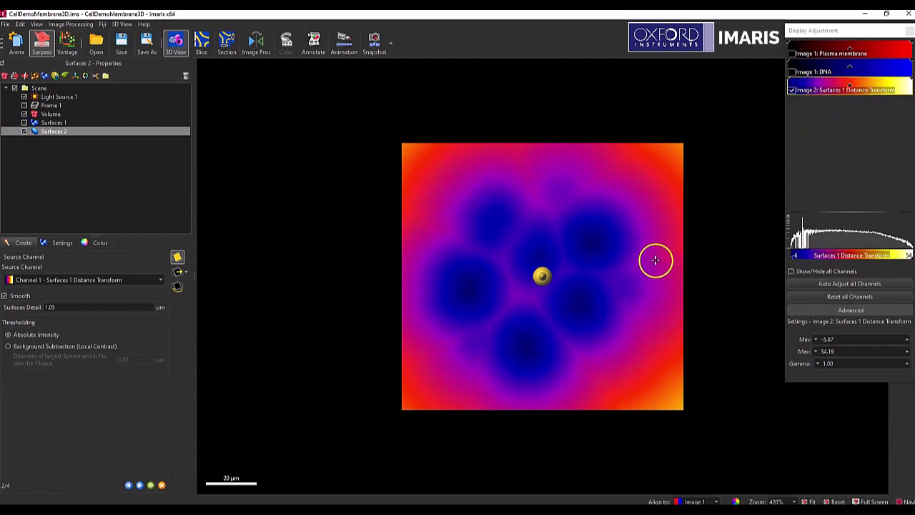
# - Move the slicer handle to the slice's upper-right corner, turn off smoothing for the new surfaces, and continue to the threshold settings
pyautogui.moveTo(544, 275); pyautogui.dragTo(665, 154)
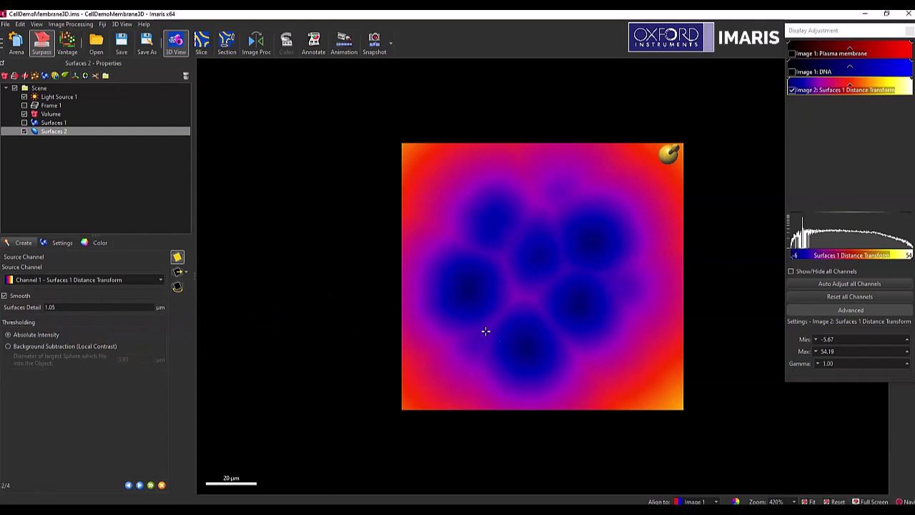
pyautogui.click(5, 296)
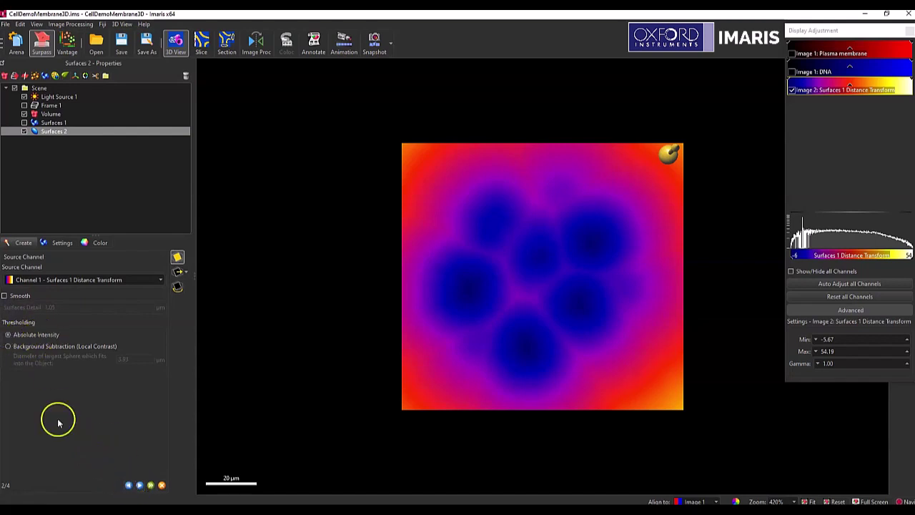
pyautogui.click(136, 487)
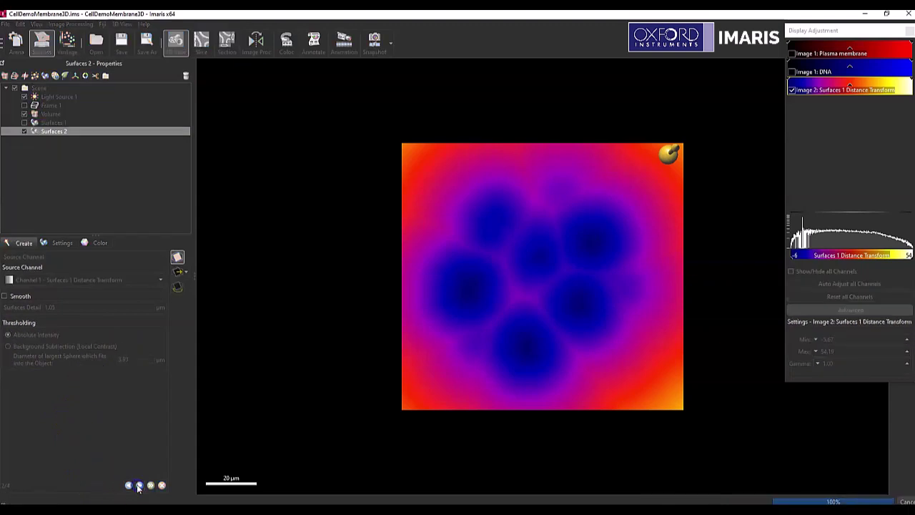
# - Activate the upper absolute intensity threshold and set the lower threshold to 0
pyautogui.click(46, 278)
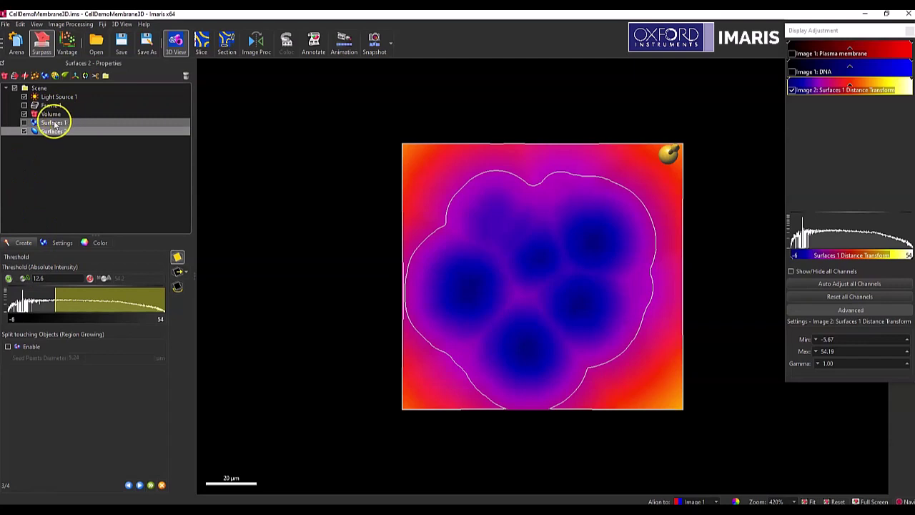
pyautogui.click(51, 278)
pyautogui.click(22, 279)
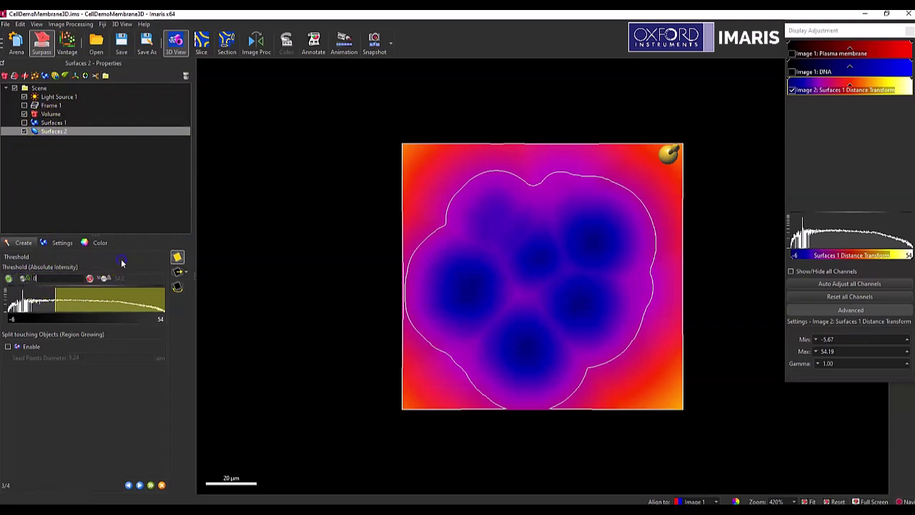
pyautogui.click(91, 279)
pyautogui.click(123, 277)
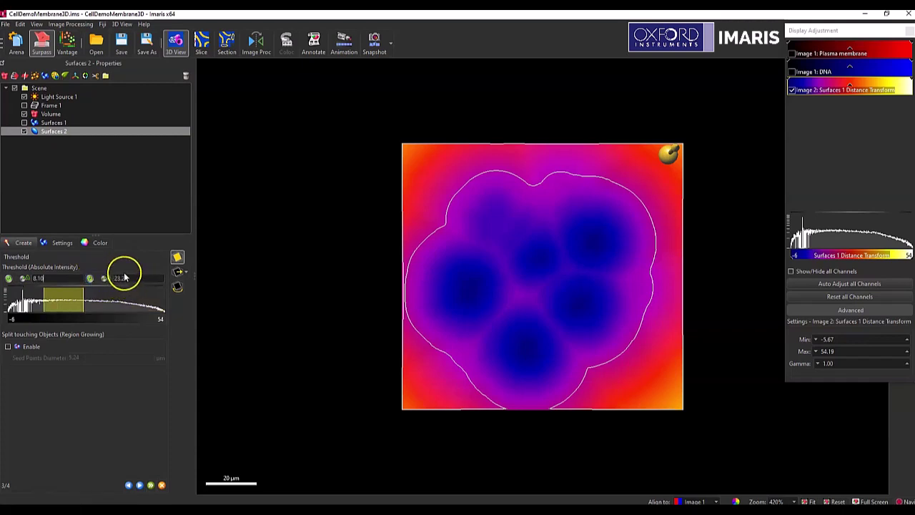
pyautogui.moveTo(52, 279); pyautogui.dragTo(15, 280)
pyautogui.press('Return')
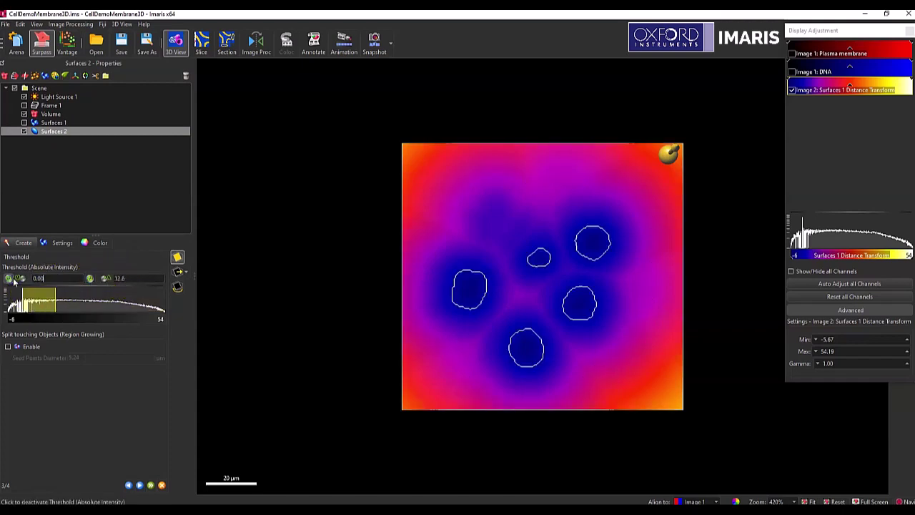
# - Check the voxel size in the image properties and set the upper intensity threshold to 1
pyautogui.click(119, 277)
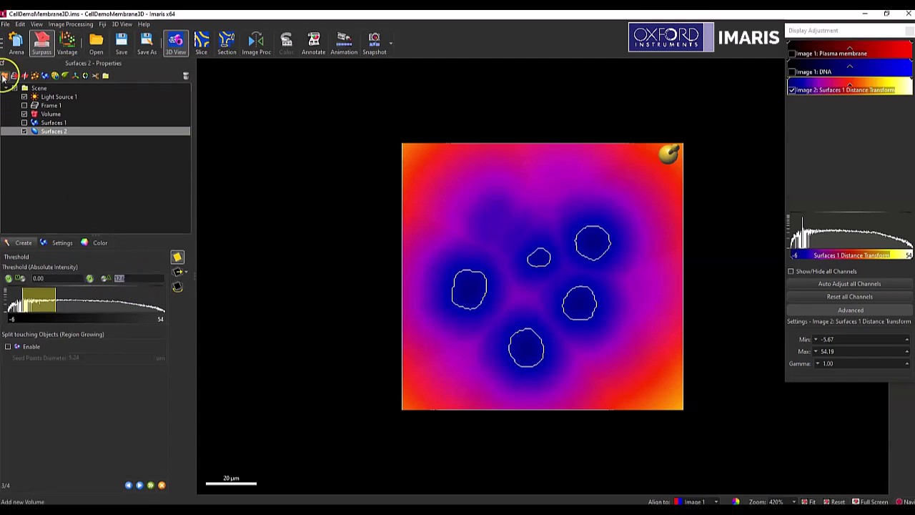
pyautogui.click(20, 24)
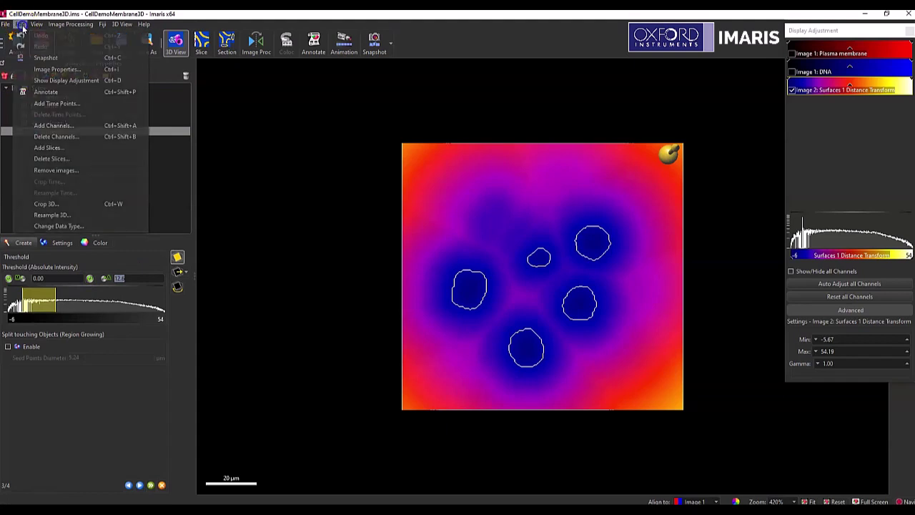
pyautogui.click(54, 70)
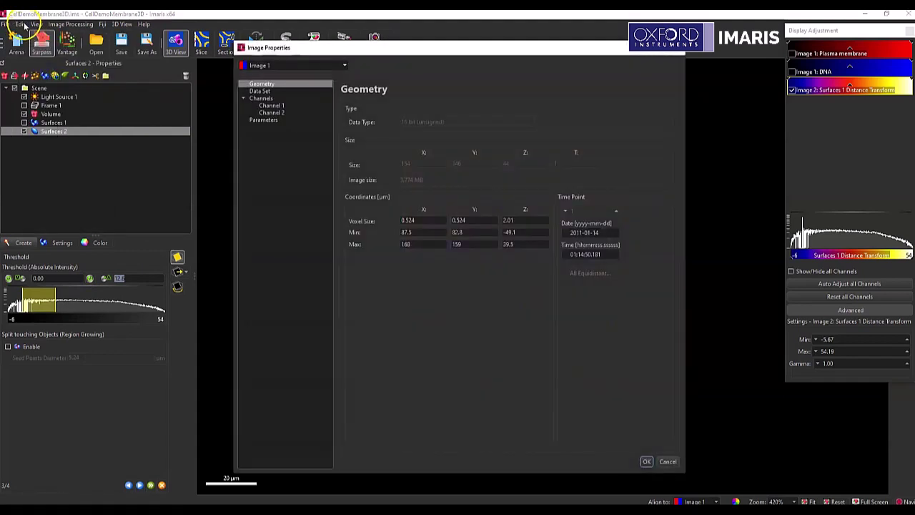
pyautogui.click(505, 221)
pyautogui.click(671, 461)
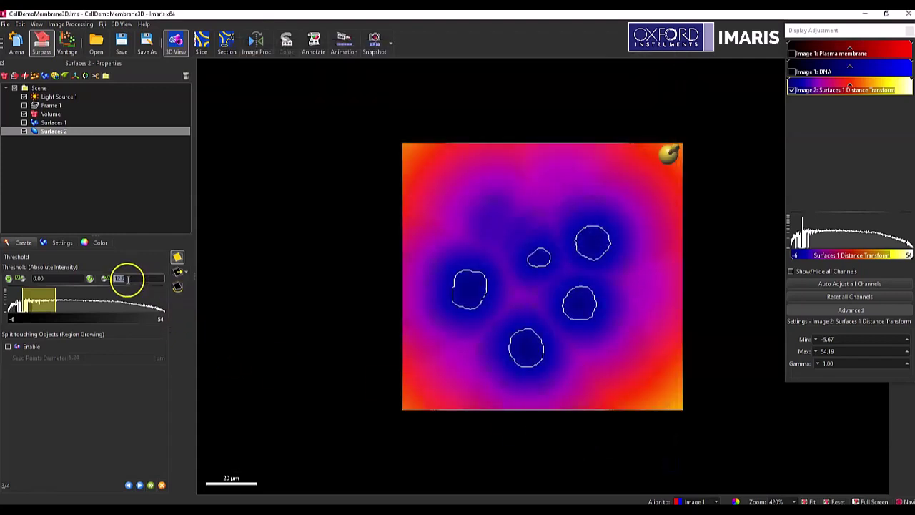
pyautogui.write('1')
pyautogui.press('Return')
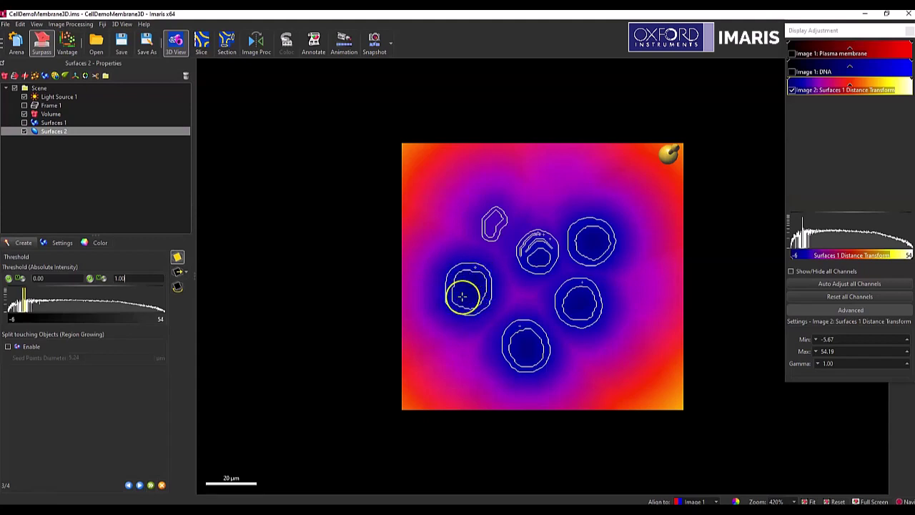
# - Compare the outlines with the lower threshold deactivated and reactivated, and inspect them across the distance transform slices
pyautogui.click(21, 280)
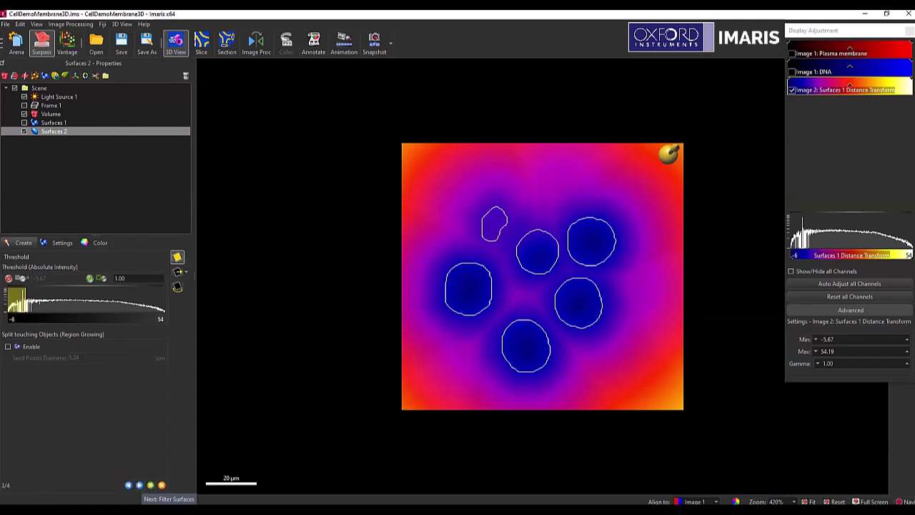
pyautogui.click(7, 278)
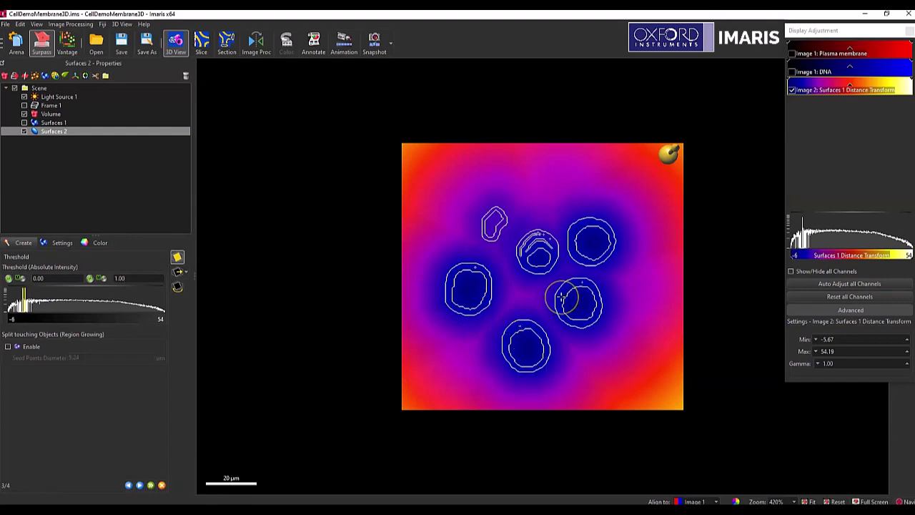
pyautogui.scroll(15, 561, 296)
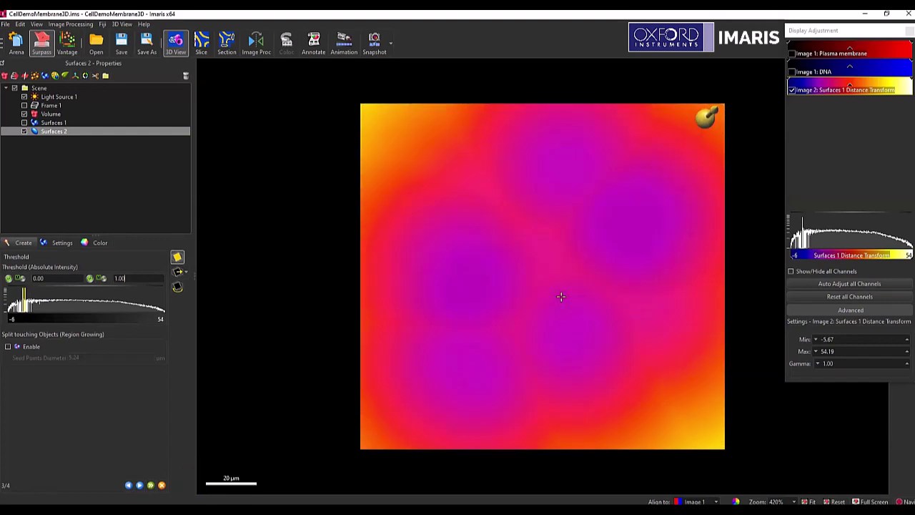
pyautogui.scroll(-4, 561, 297)
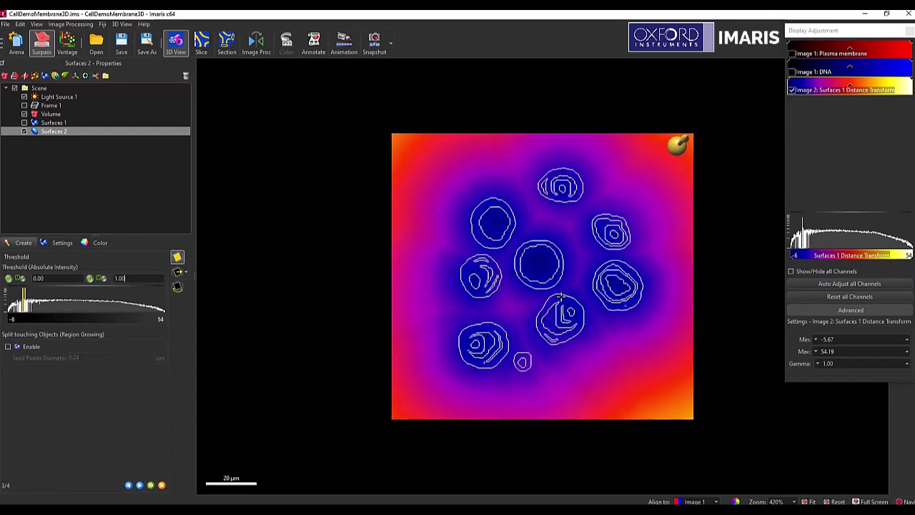
pyautogui.scroll(-4, 561, 297)
pyautogui.scroll(4, 562, 296)
pyautogui.scroll(2, 562, 297)
pyautogui.scroll(-4, 561, 297)
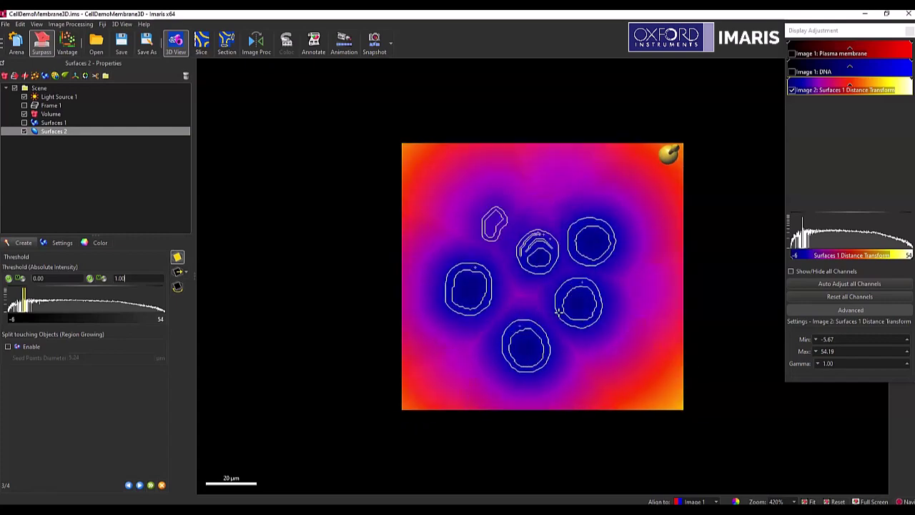
# - Inspect the surface outlines across the slices and finish the surface creation with the Number of Voxels Img=2 filter above 10
pyautogui.click(139, 485)
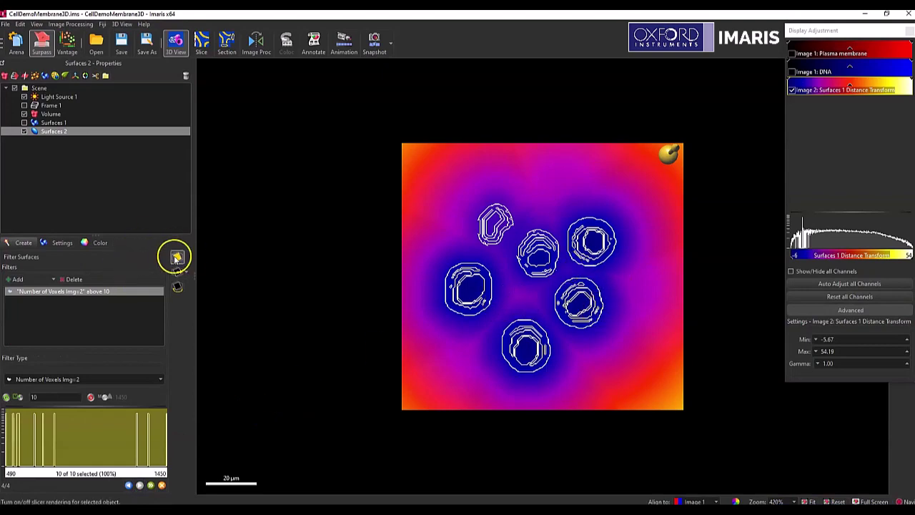
pyautogui.moveTo(496, 276); pyautogui.dragTo(490, 246)
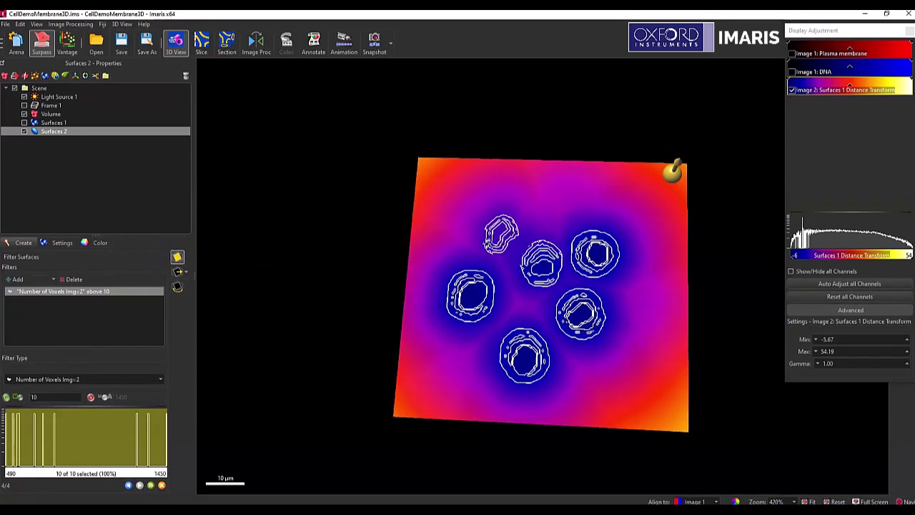
pyautogui.scroll(10, 487, 245)
pyautogui.scroll(-6, 487, 245)
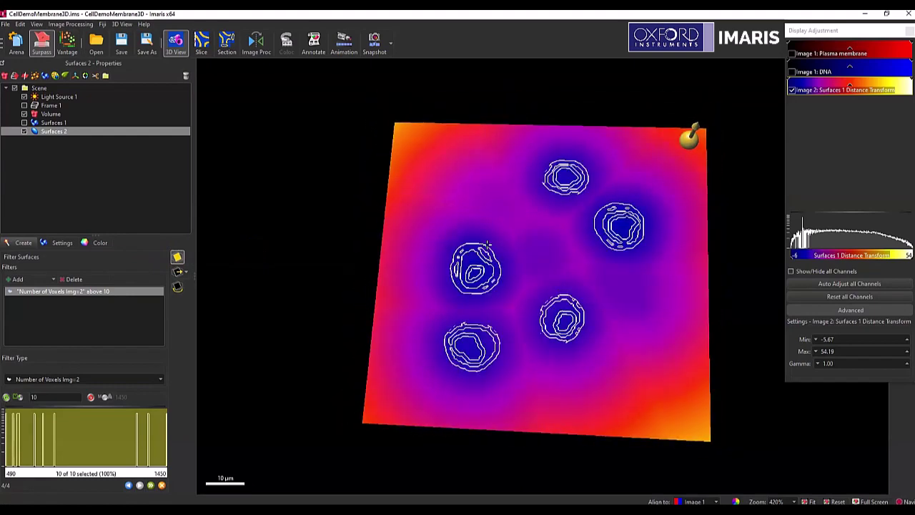
pyautogui.scroll(-10, 488, 245)
pyautogui.scroll(3, 488, 246)
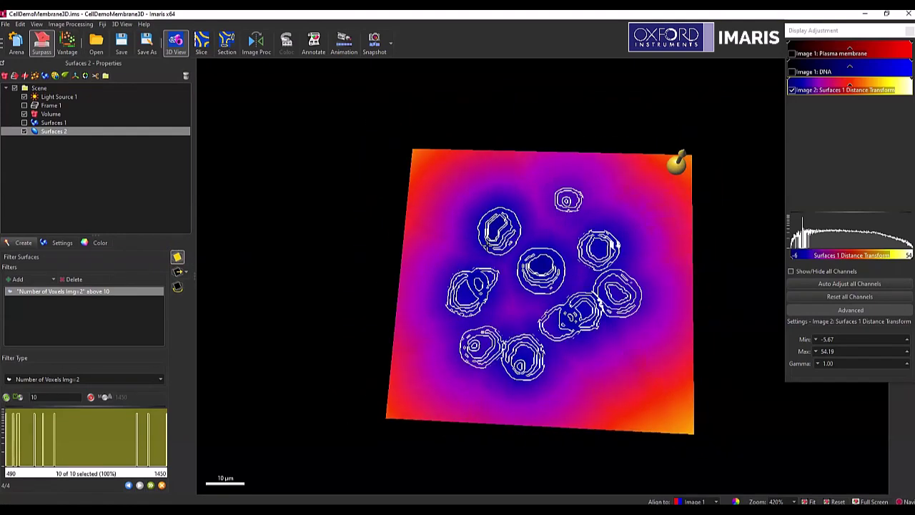
pyautogui.scroll(4, 486, 248)
pyautogui.scroll(-7, 486, 249)
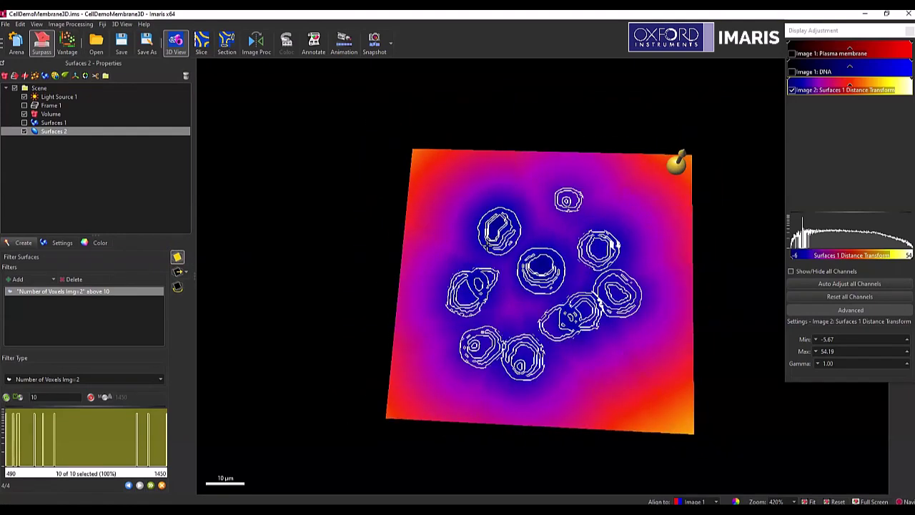
pyautogui.click(161, 485)
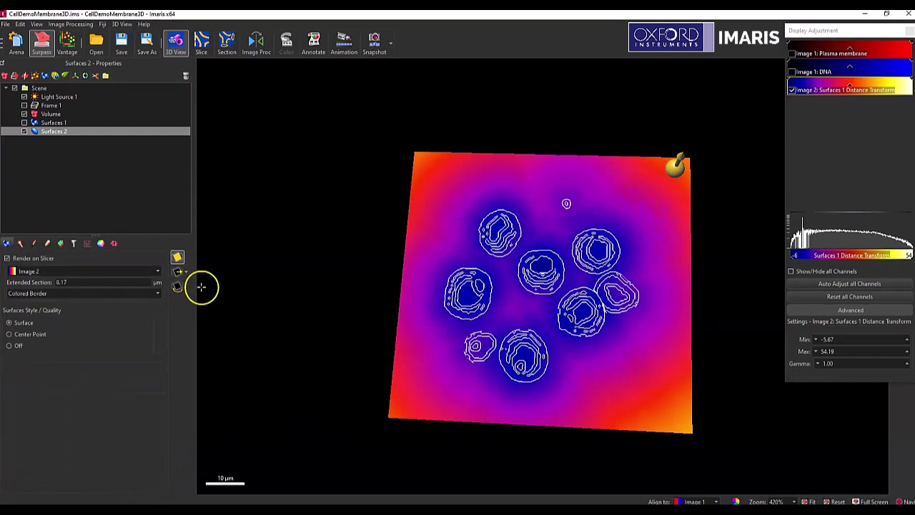
# - Display Surfaces 2 in 3D without slicer rendering or the distance transform channel, and inspect the touching pair of shells
pyautogui.click(792, 90)
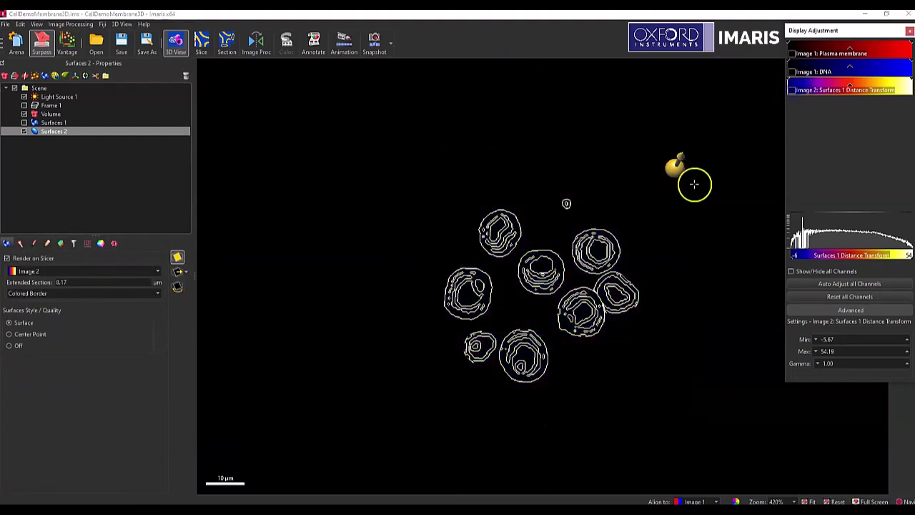
pyautogui.click(176, 256)
pyautogui.moveTo(605, 177); pyautogui.dragTo(492, 207)
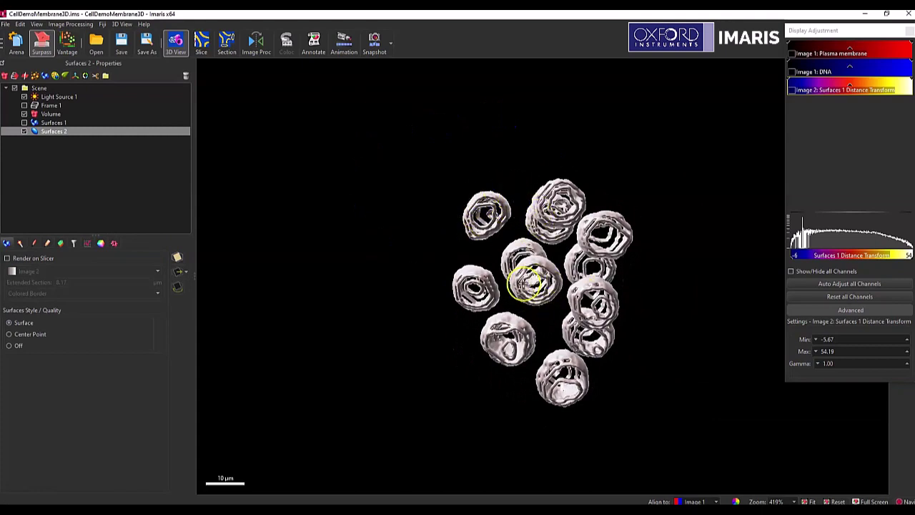
pyautogui.moveTo(665, 302); pyautogui.dragTo(325, 230)
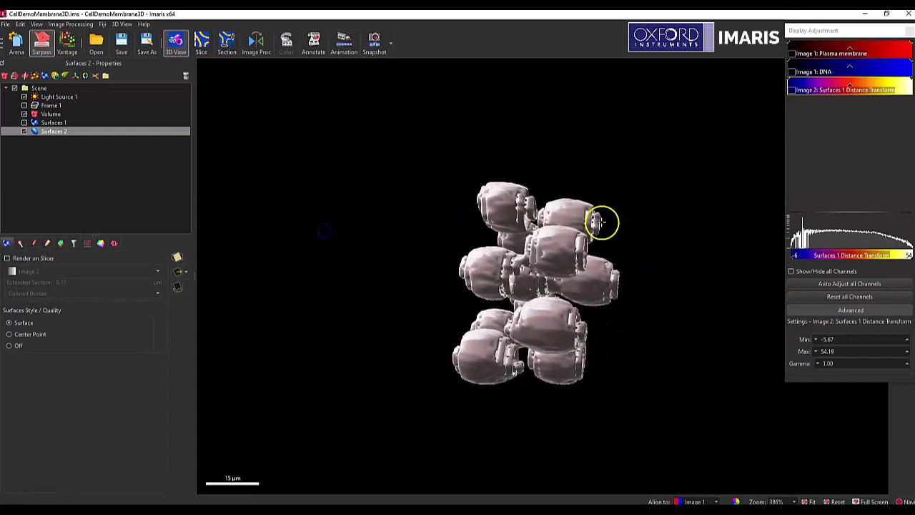
pyautogui.moveTo(601, 224); pyautogui.dragTo(570, 250)
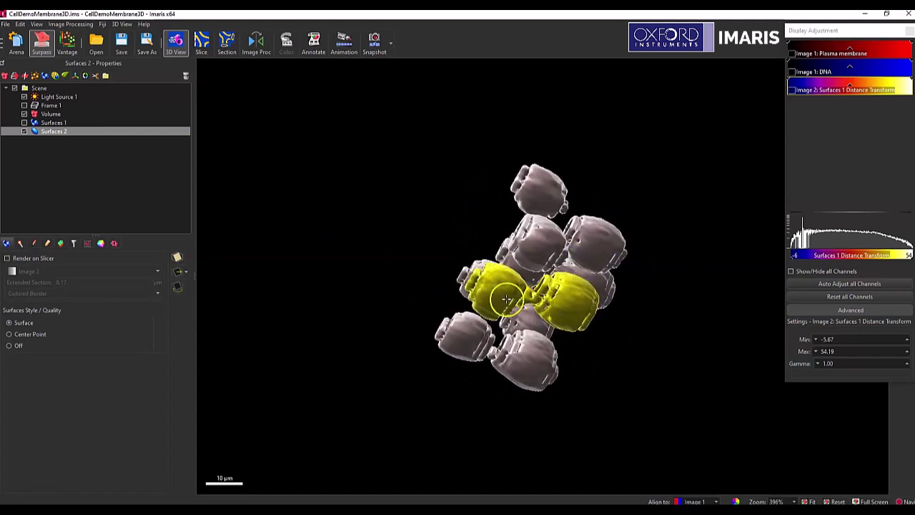
pyautogui.moveTo(537, 299); pyautogui.dragTo(578, 279)
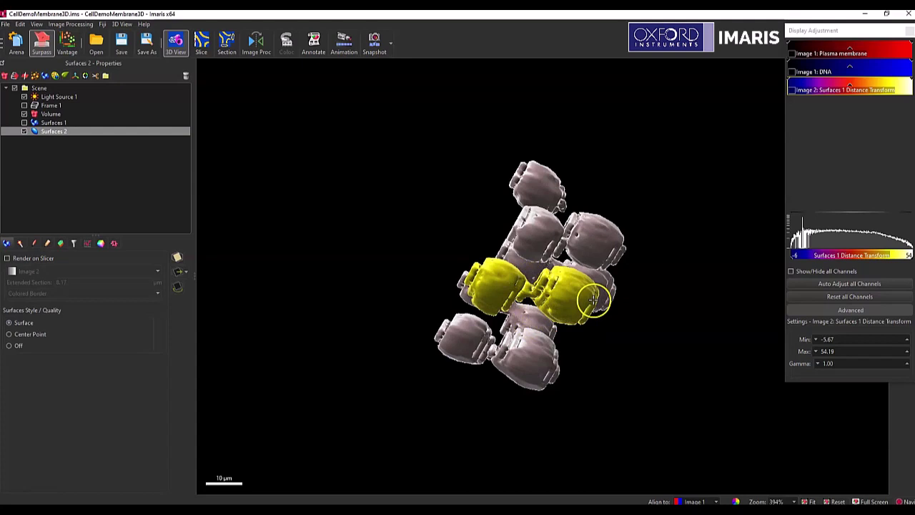
pyautogui.moveTo(593, 296); pyautogui.dragTo(573, 271)
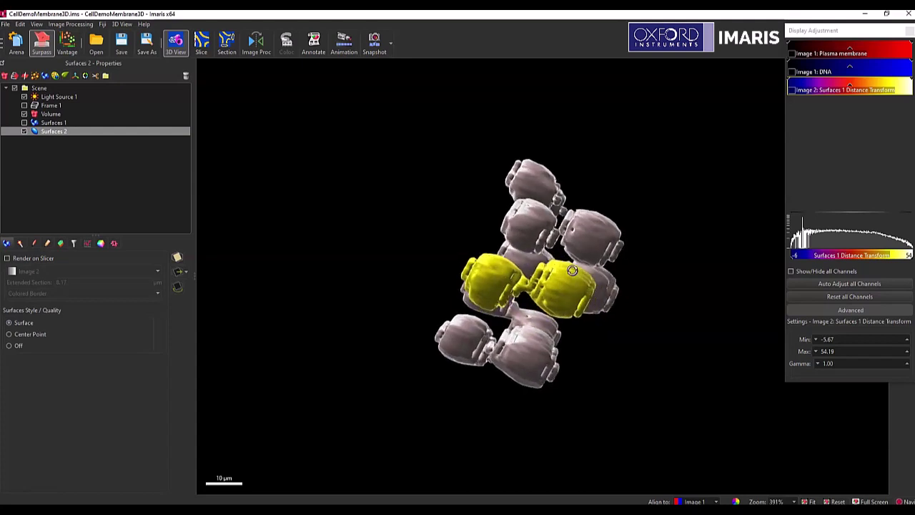
# - Open the contour drawing settings for Surfaces 2 and show the Surfaces 1 Distance Transform channel
pyautogui.click(36, 244)
pyautogui.click(40, 247)
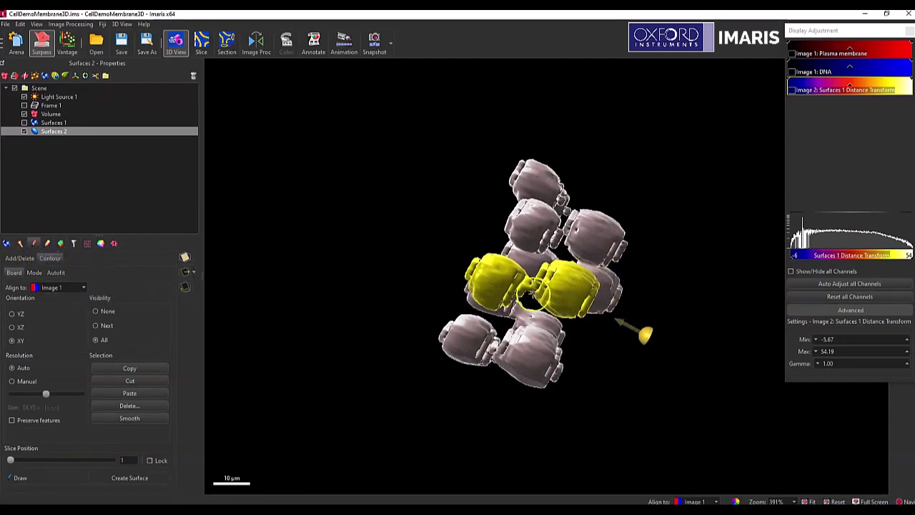
pyautogui.moveTo(451, 210); pyautogui.dragTo(650, 328)
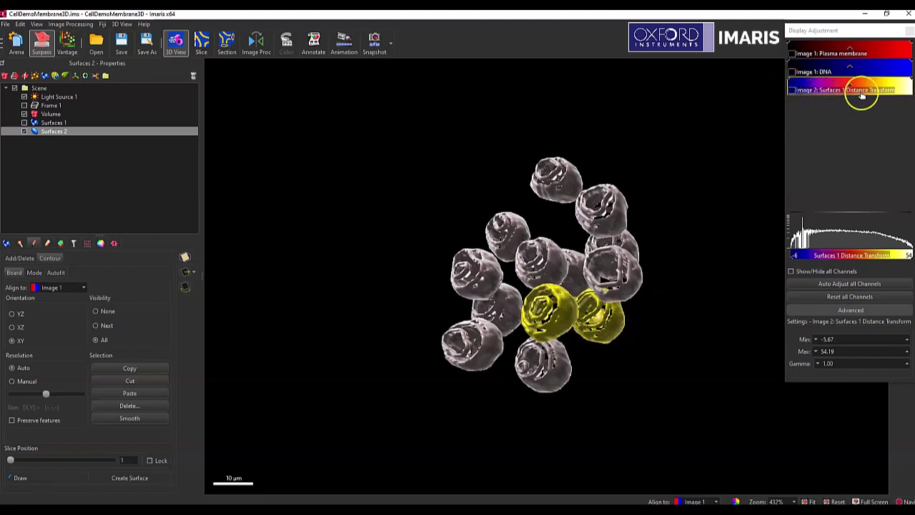
pyautogui.click(792, 90)
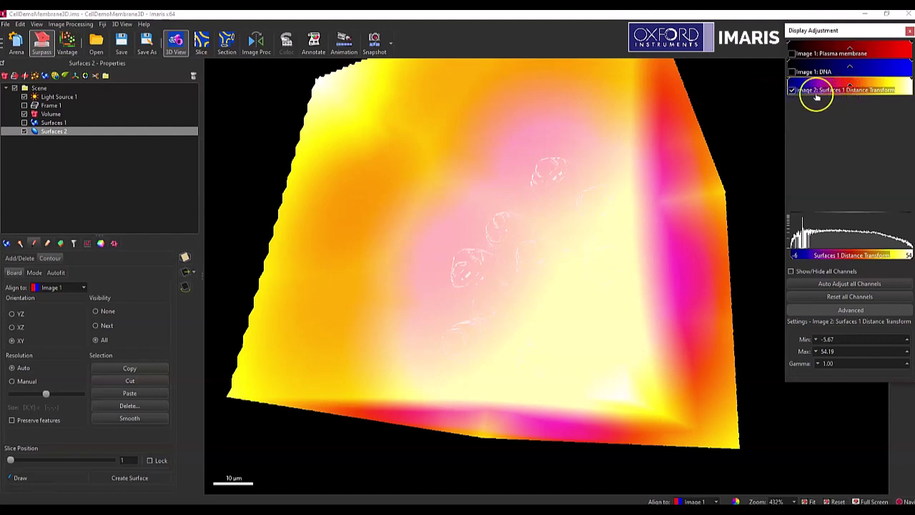
# - Render the slice plane through Surfaces 2 and inspect the shell outlines on the distance transform around slices 18 to 20
pyautogui.click(185, 258)
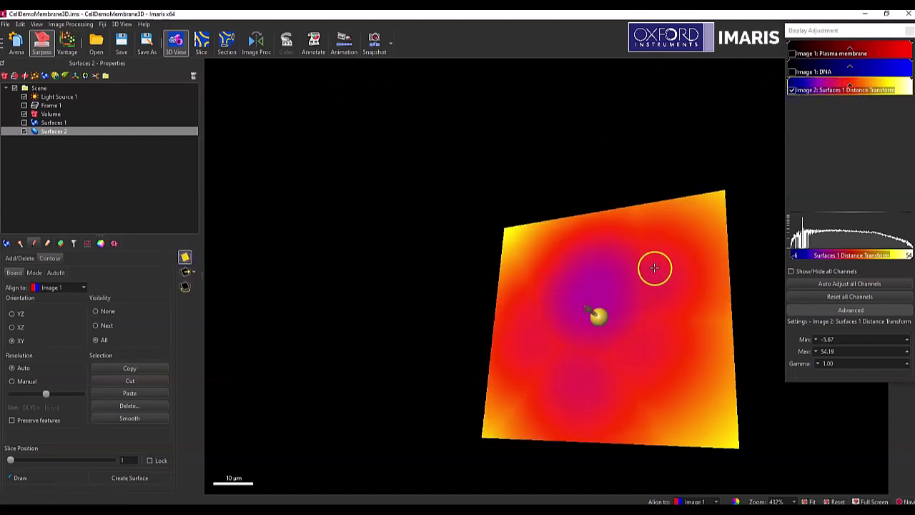
pyautogui.scroll(19, 648, 292)
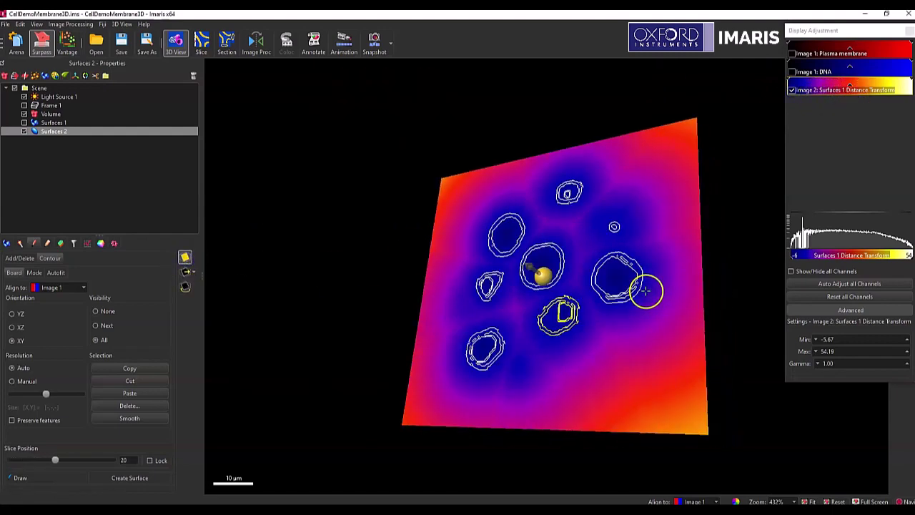
pyautogui.scroll(-2, 645, 289)
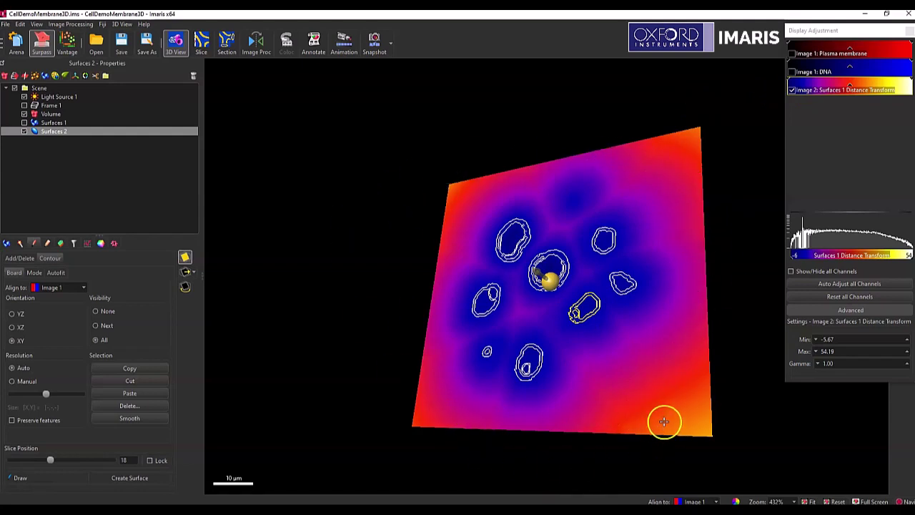
pyautogui.press('Escape')
pyautogui.moveTo(637, 362); pyautogui.dragTo(694, 387)
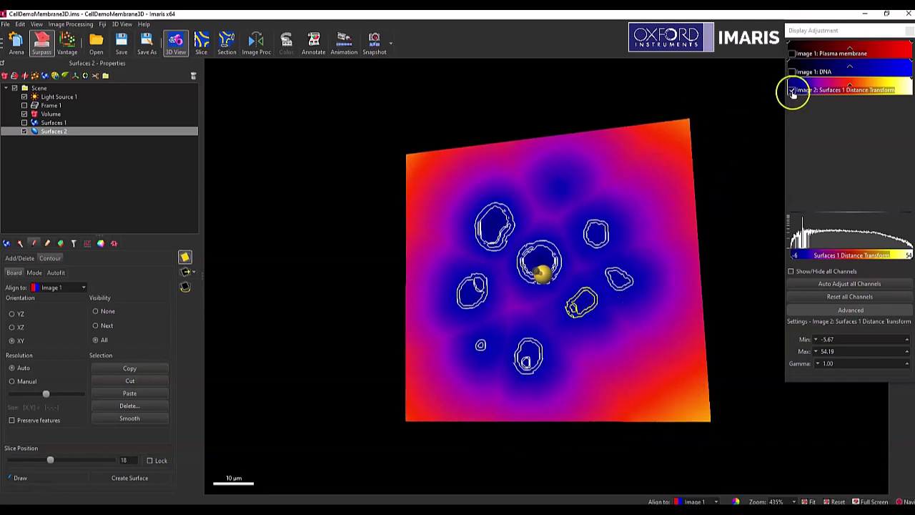
# - Hide the Surfaces 1 Distance Transform channel and the slice plane rendering, and examine the Surfaces 2 shells in 3D from the side
pyautogui.click(792, 90)
pyautogui.click(184, 259)
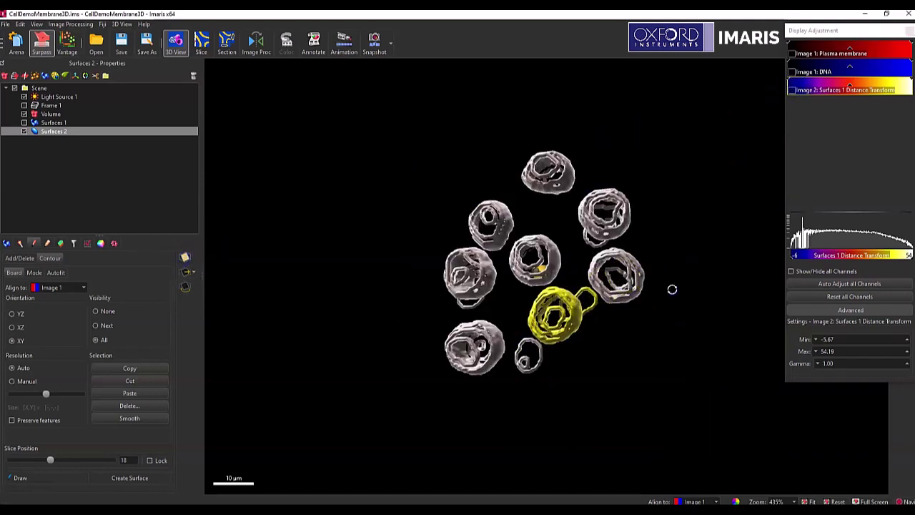
pyautogui.moveTo(672, 288); pyautogui.dragTo(406, 198)
pyautogui.moveTo(564, 309); pyautogui.dragTo(553, 280)
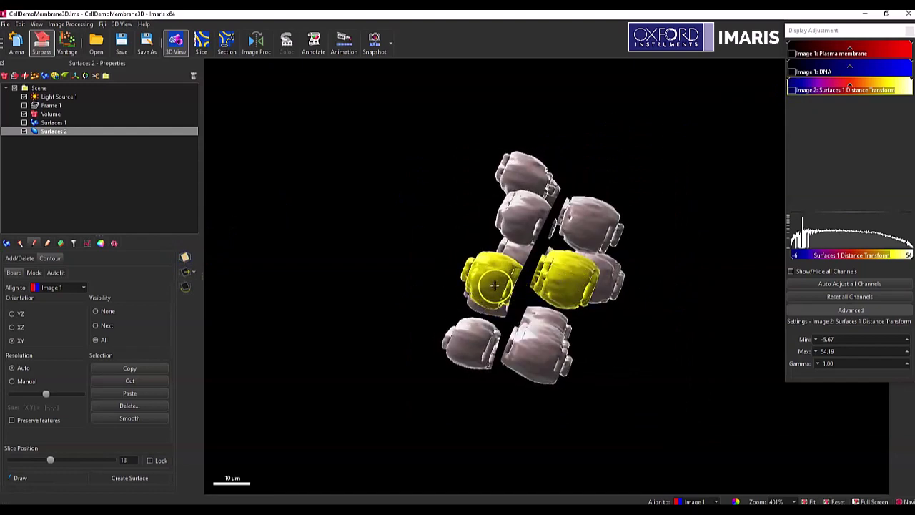
# - Move the slice position to 40 and inspect the complete shells in 3D, looking at their open ends
pyautogui.scroll(11, 514, 286)
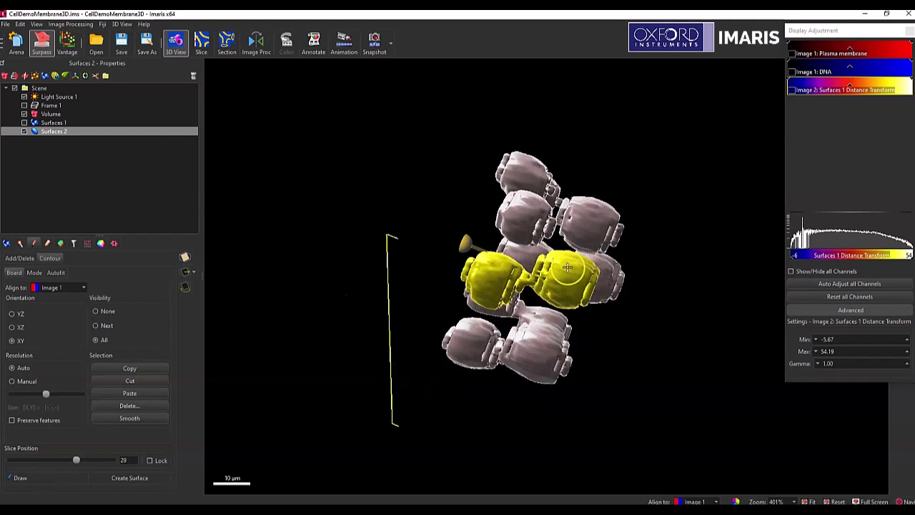
pyautogui.scroll(11, 565, 271)
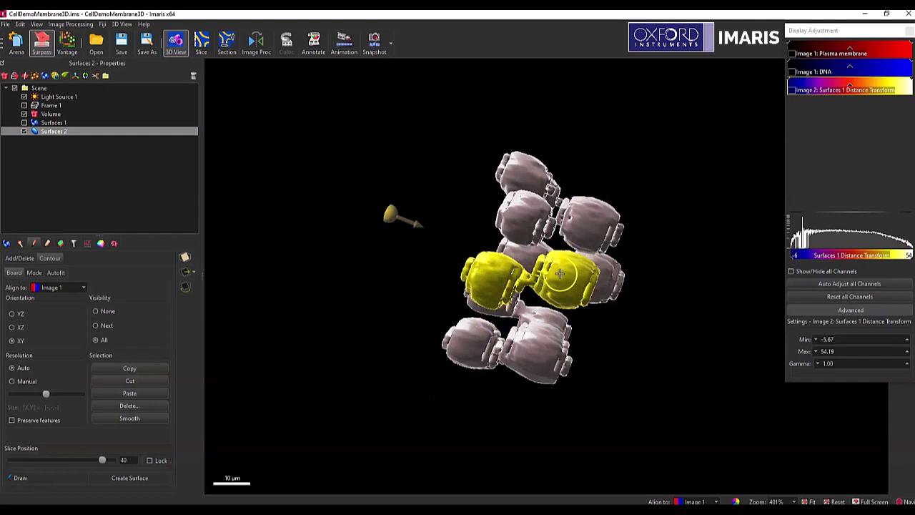
pyautogui.press('Escape')
pyautogui.moveTo(617, 313)
pyautogui.mouseDown()
pyautogui.moveTo(427, 289)
pyautogui.moveTo(365, 269)
pyautogui.moveTo(494, 283)
pyautogui.mouseUp()
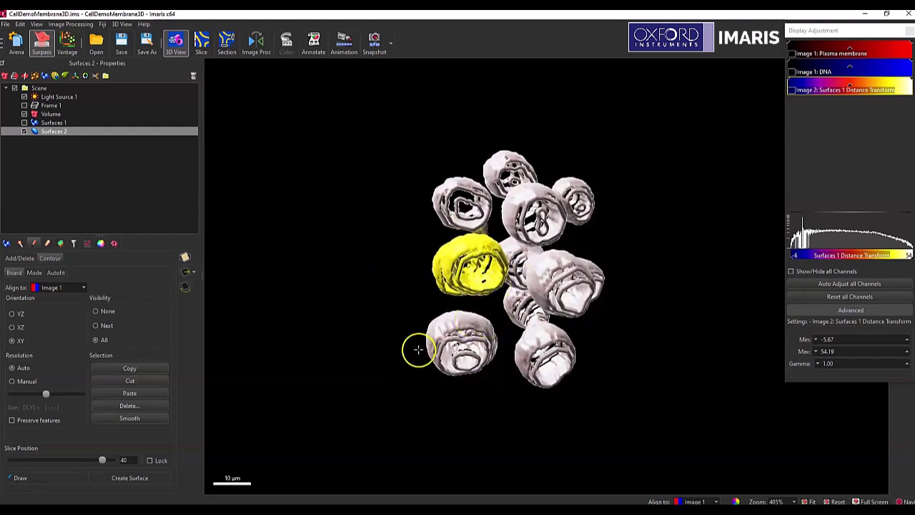